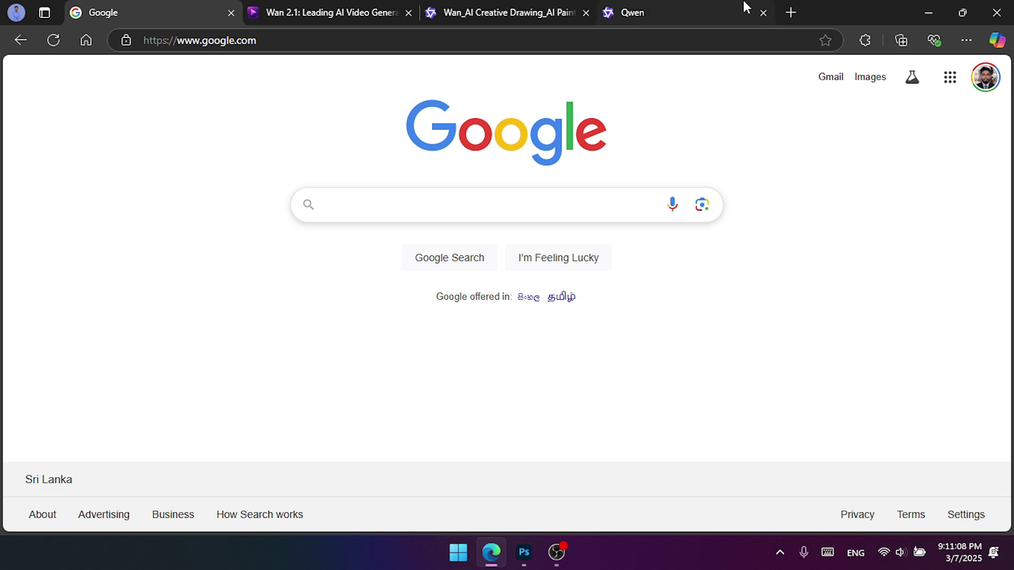
Search Google for "wan ai"
click(685, 7)
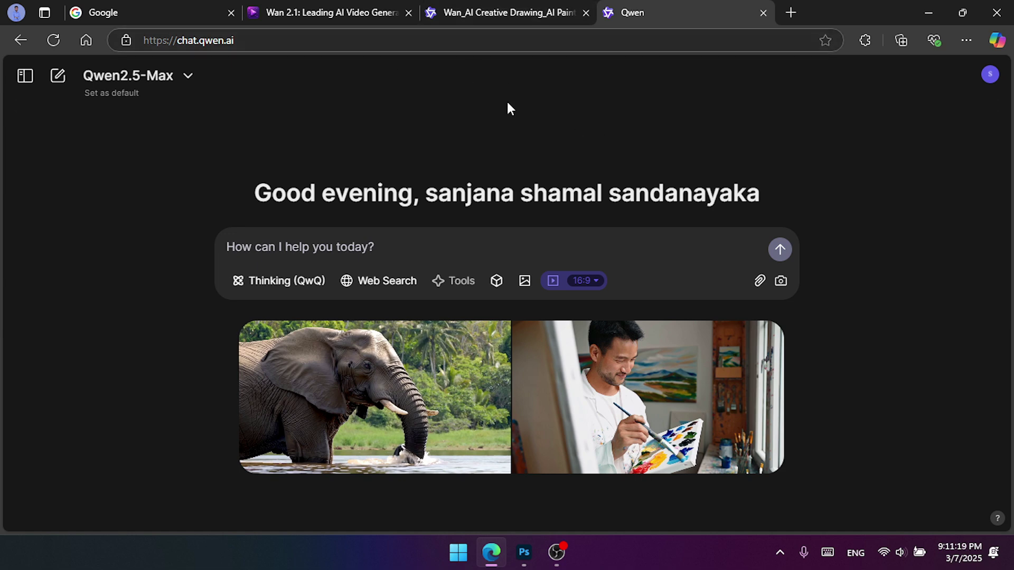
click(150, 6)
click(416, 196)
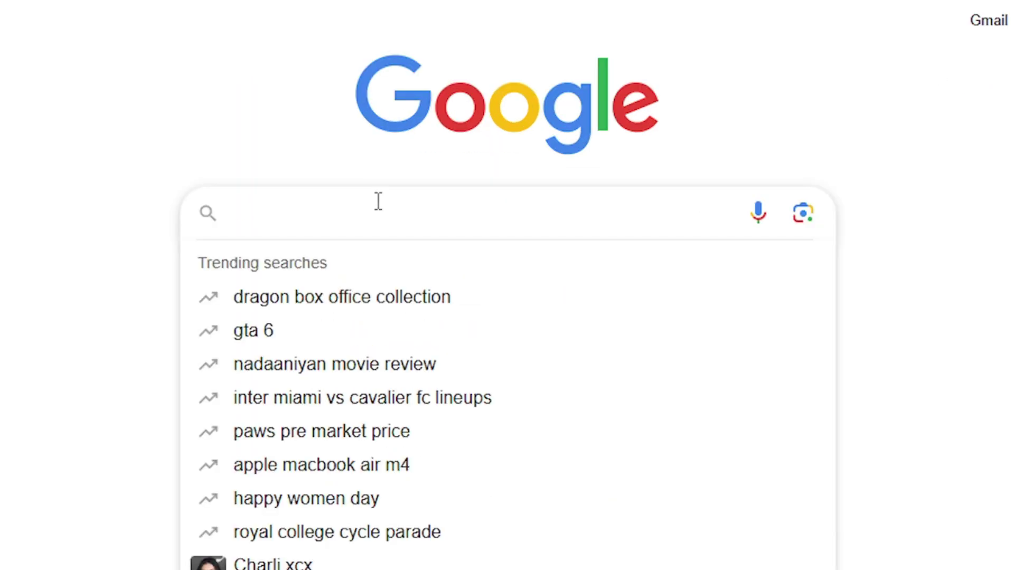
text(wan ai)
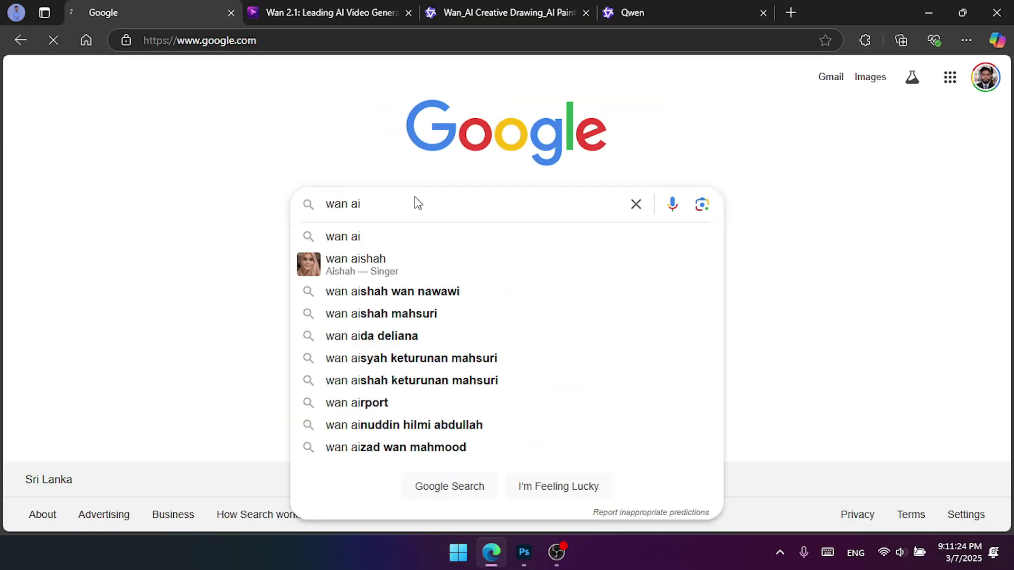
key(Return)
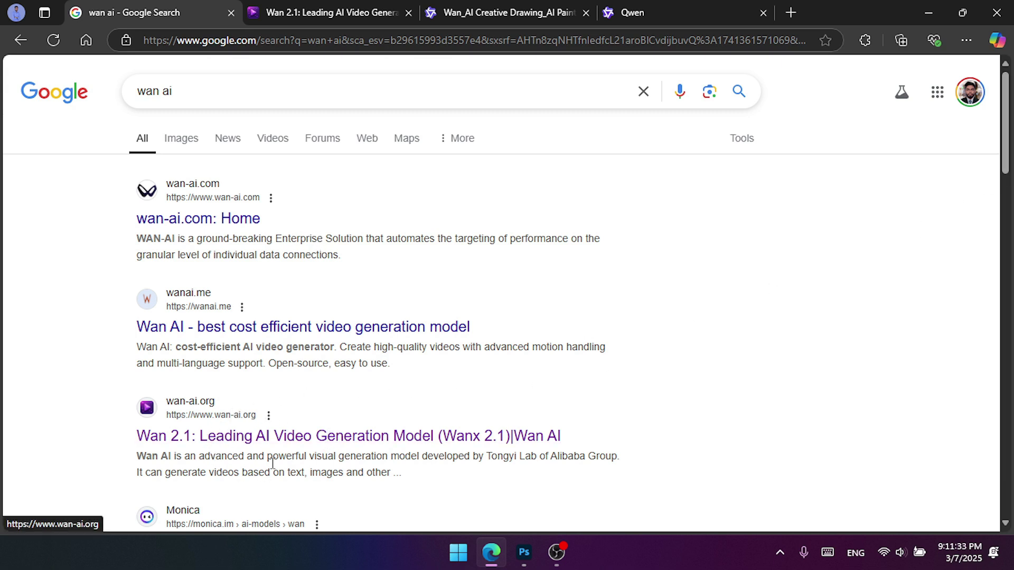
Open the wan-ai.org site and read through the Wan 2.1 introduction and overview down to the Features of Wan AI section
click(302, 16)
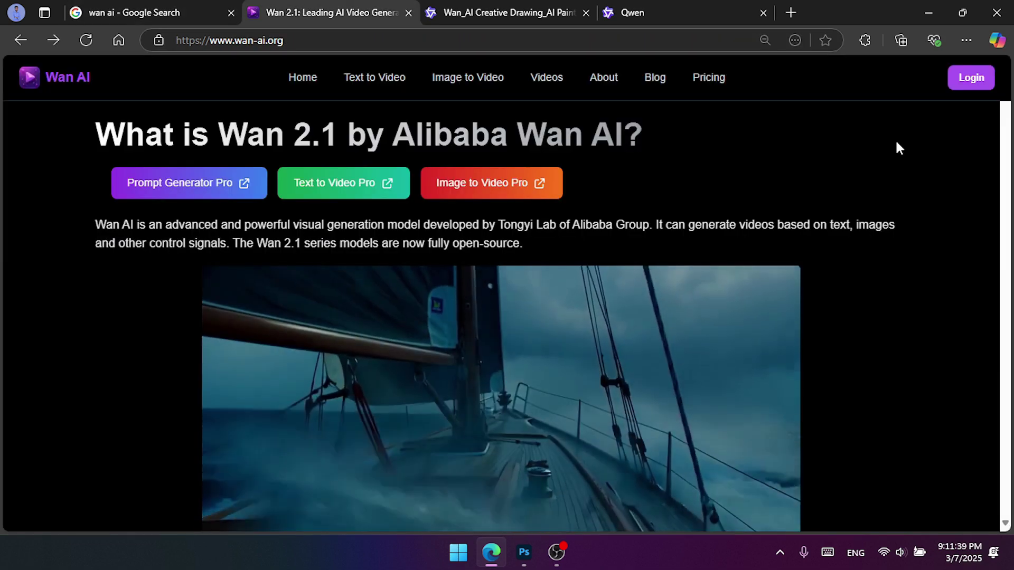
scroll(896, 143, down, 3)
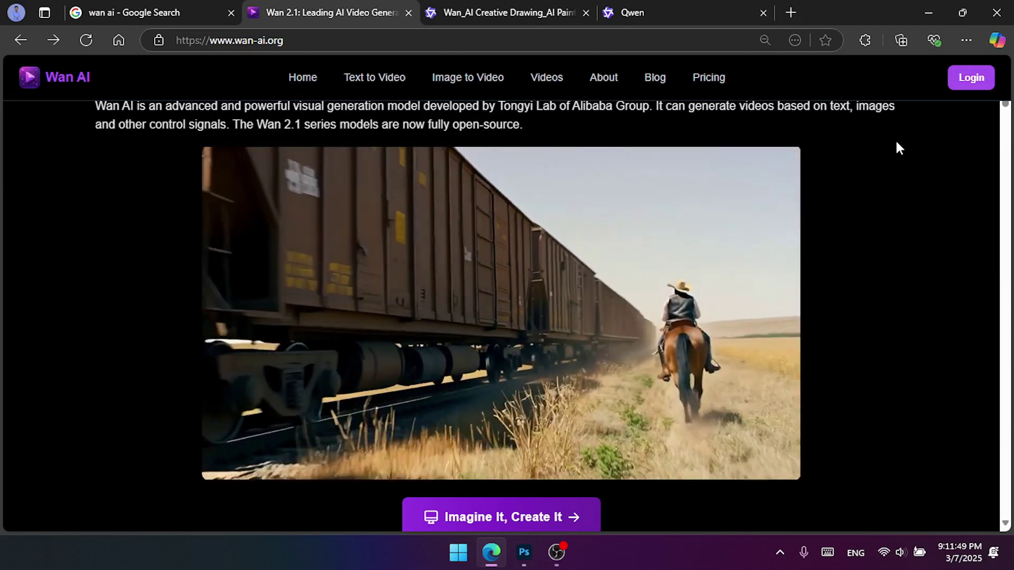
scroll(895, 138, down, 10)
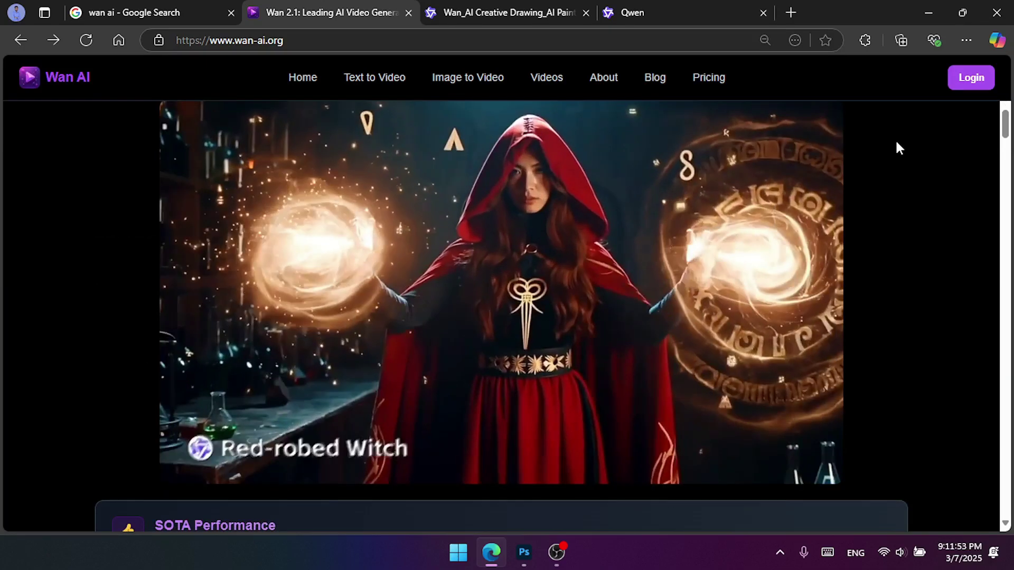
scroll(895, 139, up, 1)
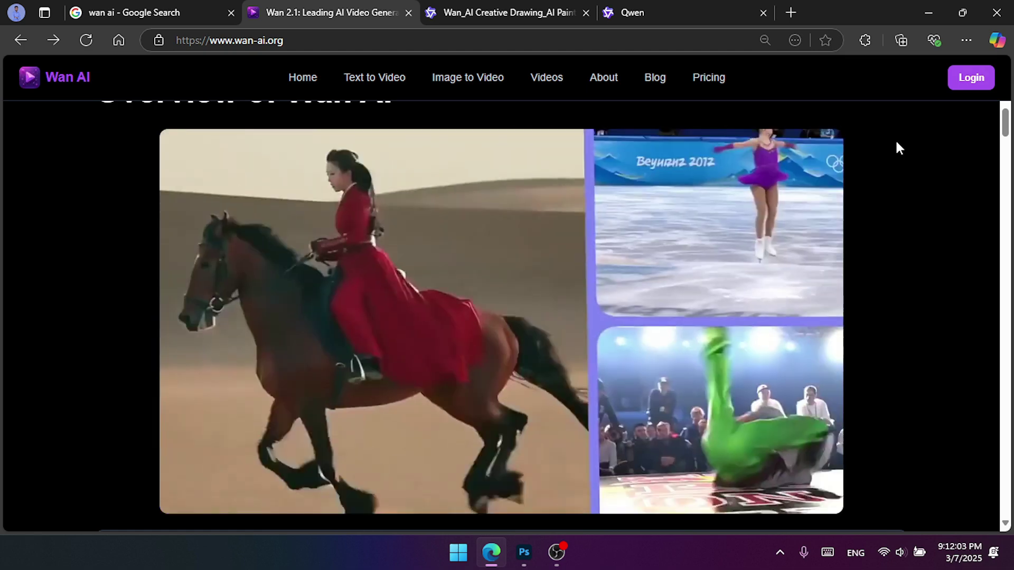
scroll(897, 145, down, 5)
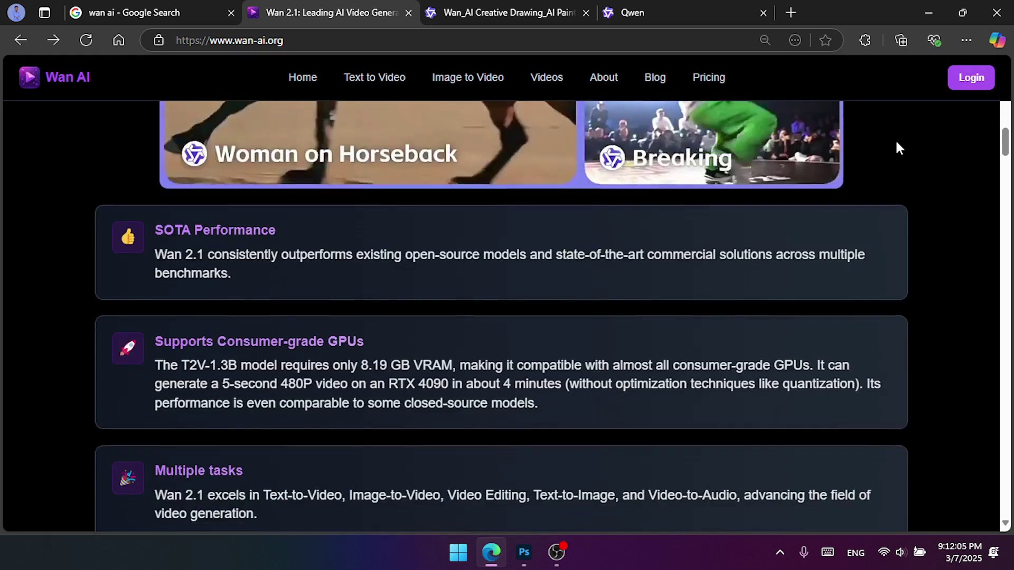
scroll(896, 144, down, 10)
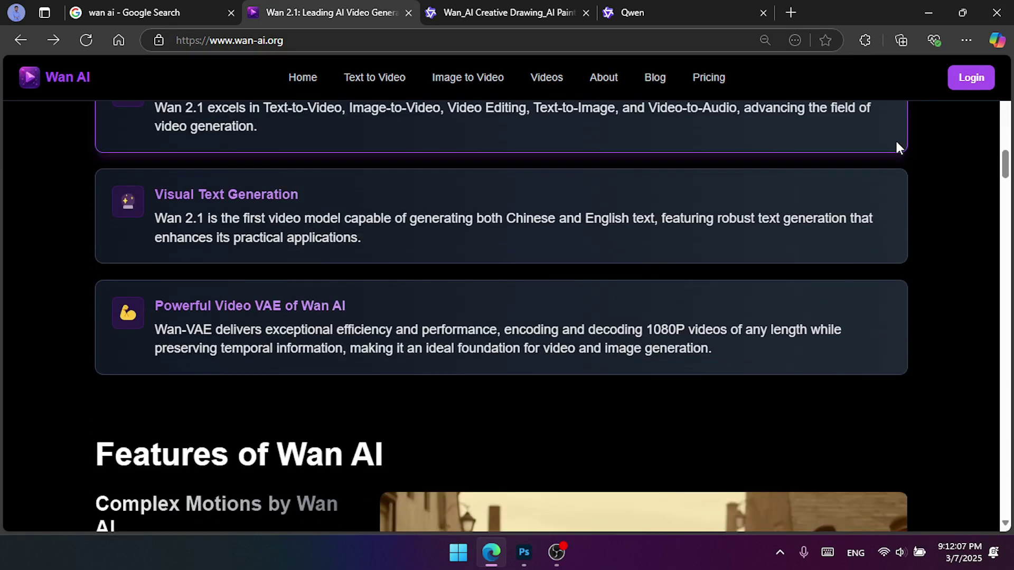
scroll(897, 145, down, 2)
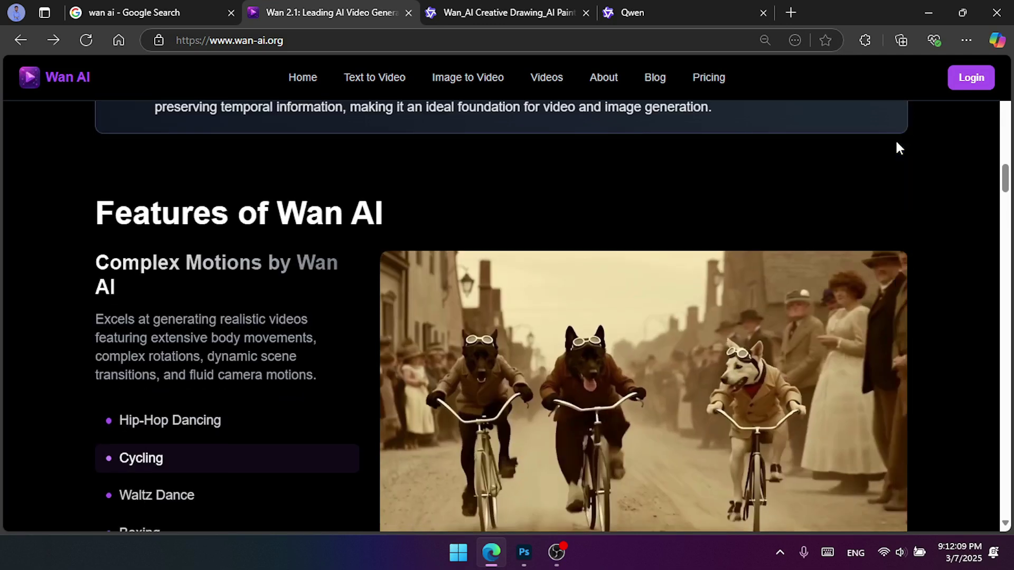
scroll(897, 145, down, 1)
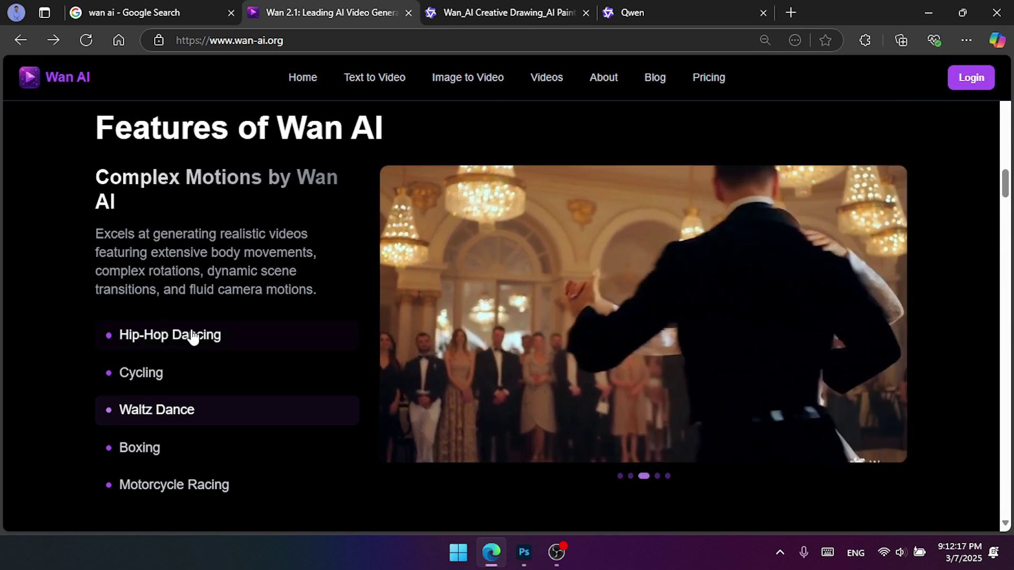
Preview the Hip-Hop Dancing, Boxing and Motorcycle Racing samples under Complex Motions by Wan AI
click(195, 336)
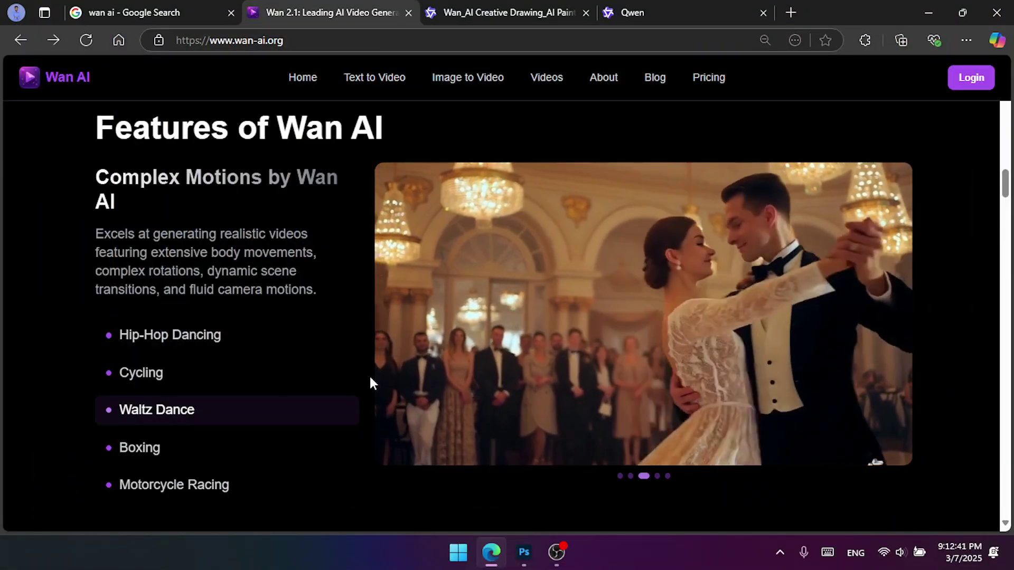
click(157, 459)
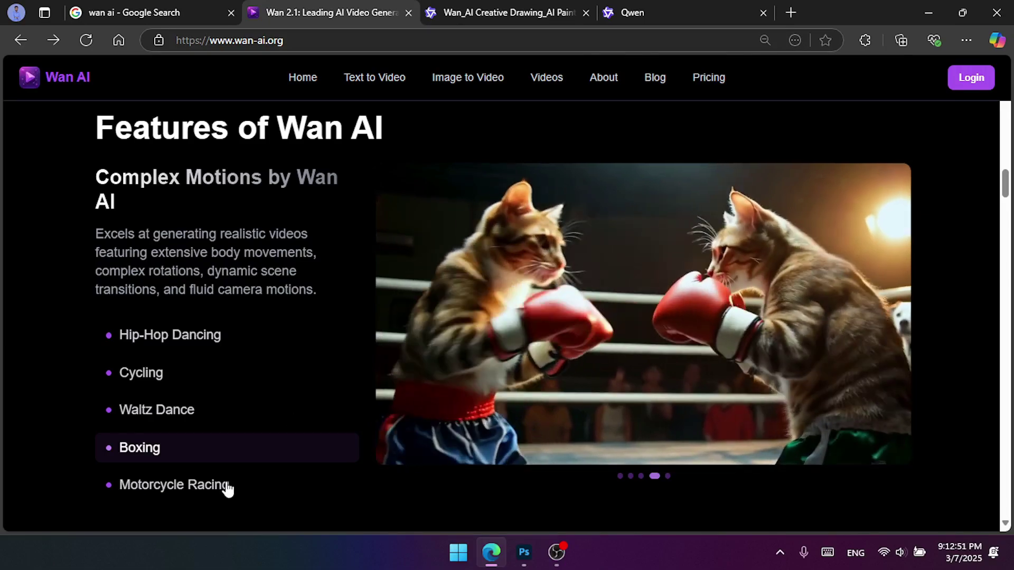
click(227, 486)
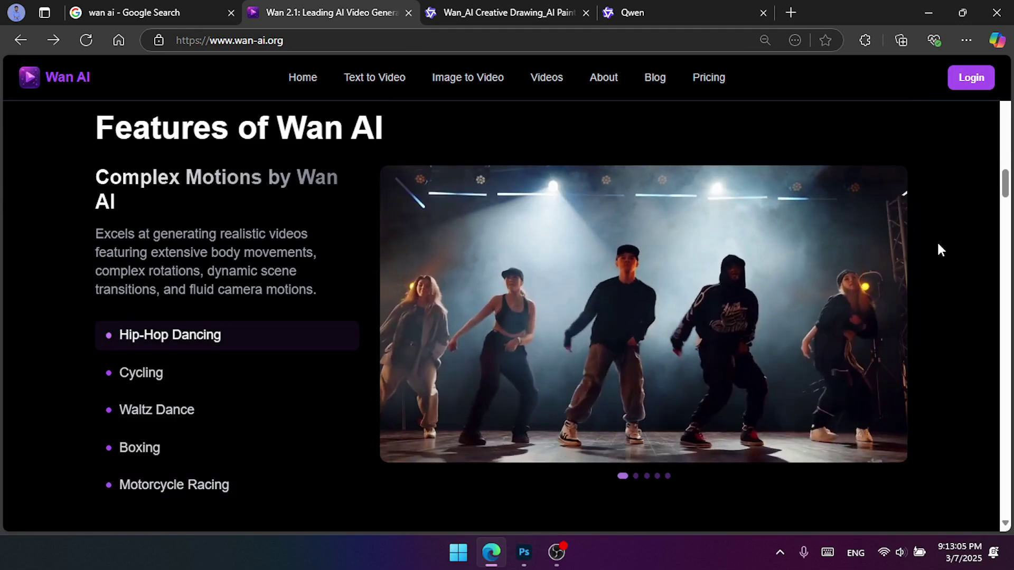
Review the Physical Simulation by Wan AI section and select its Cut Vegetables sample
scroll(939, 244, down, 4)
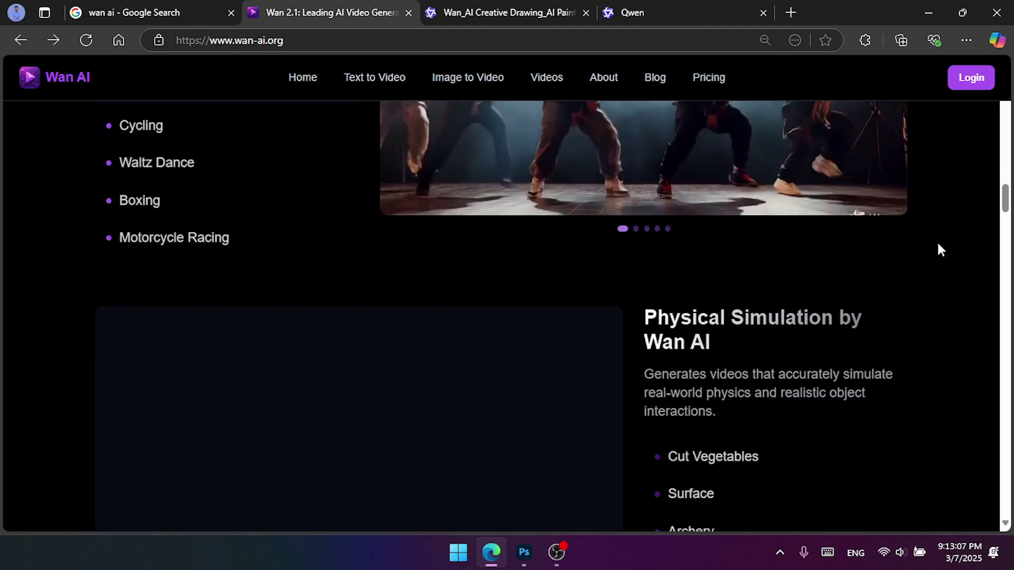
scroll(939, 245, down, 4)
scroll(1006, 199, up, 2)
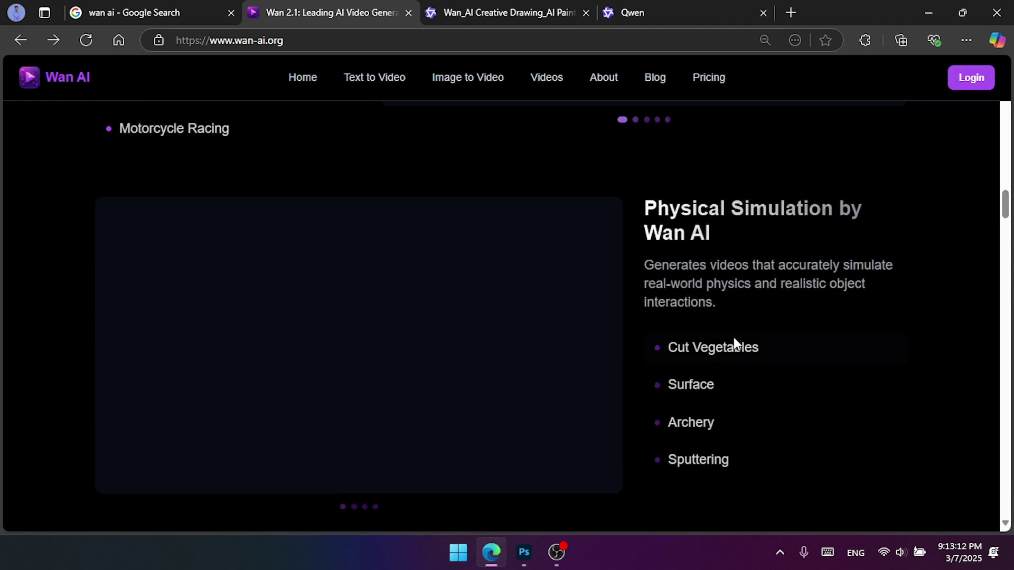
click(731, 352)
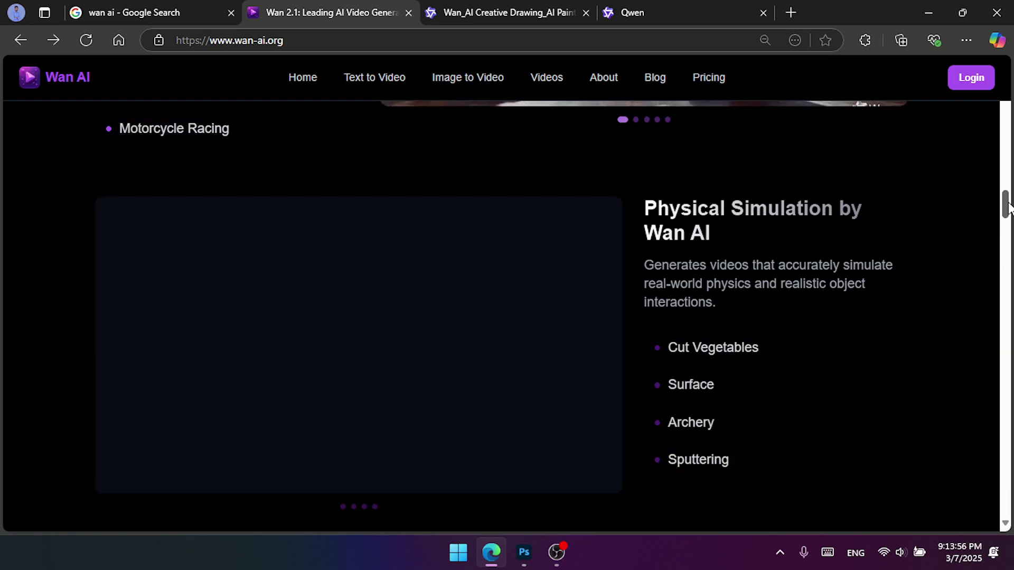
Preview the Structure Maintenance and Posture Maintenance examples in the Controllable Editing by Wan AI section
drag(1008, 203, 995, 235)
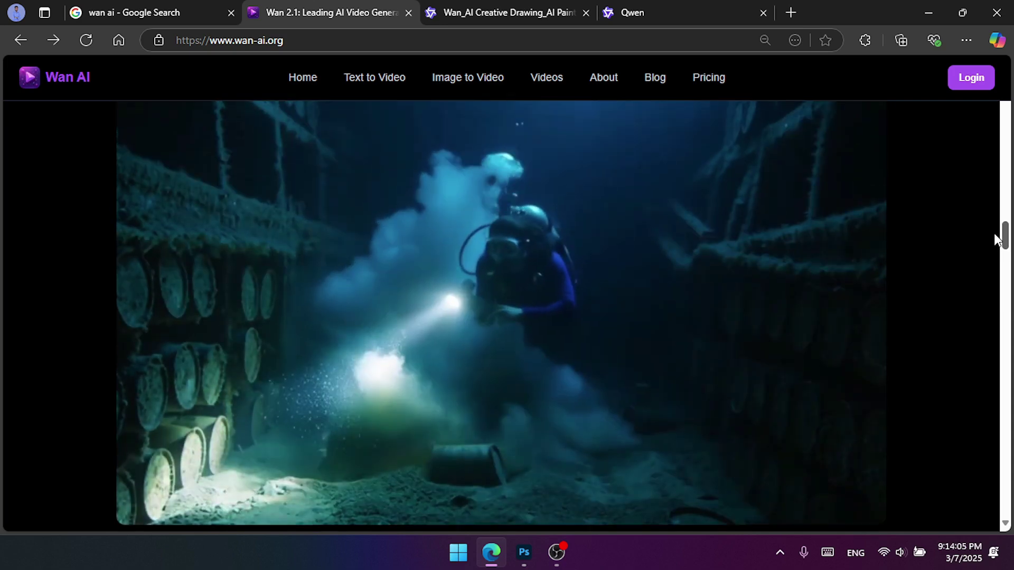
drag(995, 235, 994, 237)
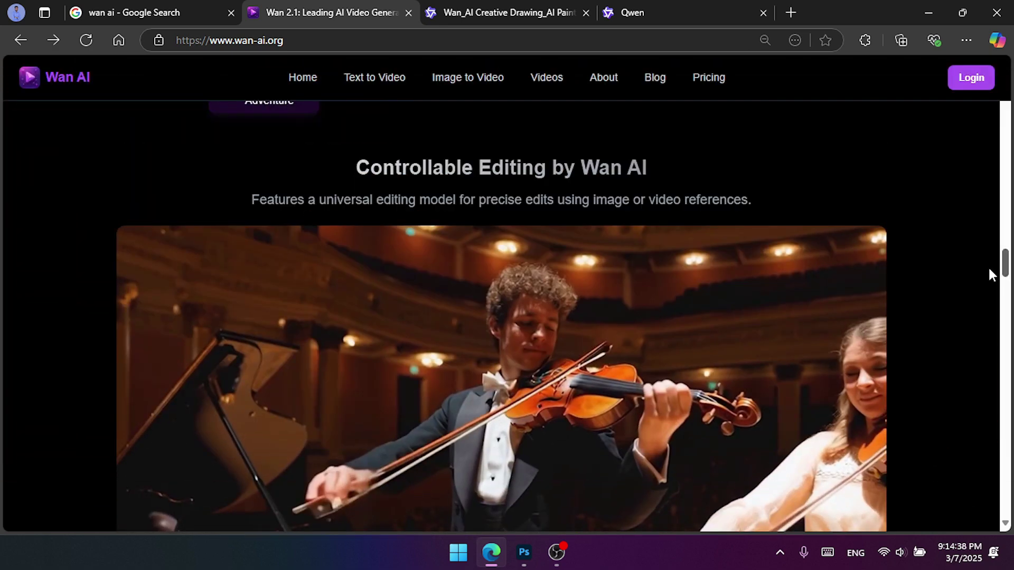
scroll(989, 271, down, 2)
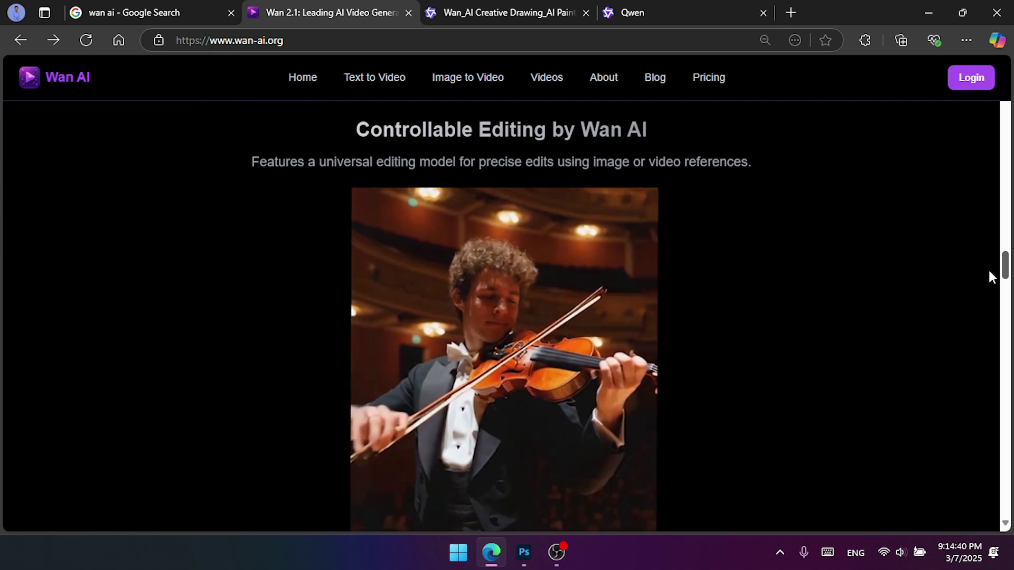
scroll(985, 273, down, 2)
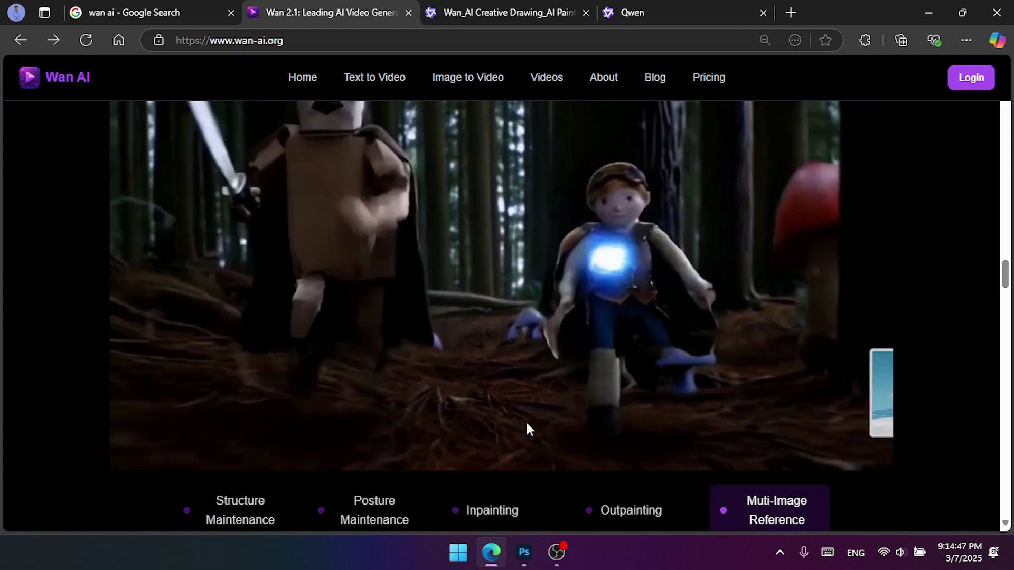
click(233, 519)
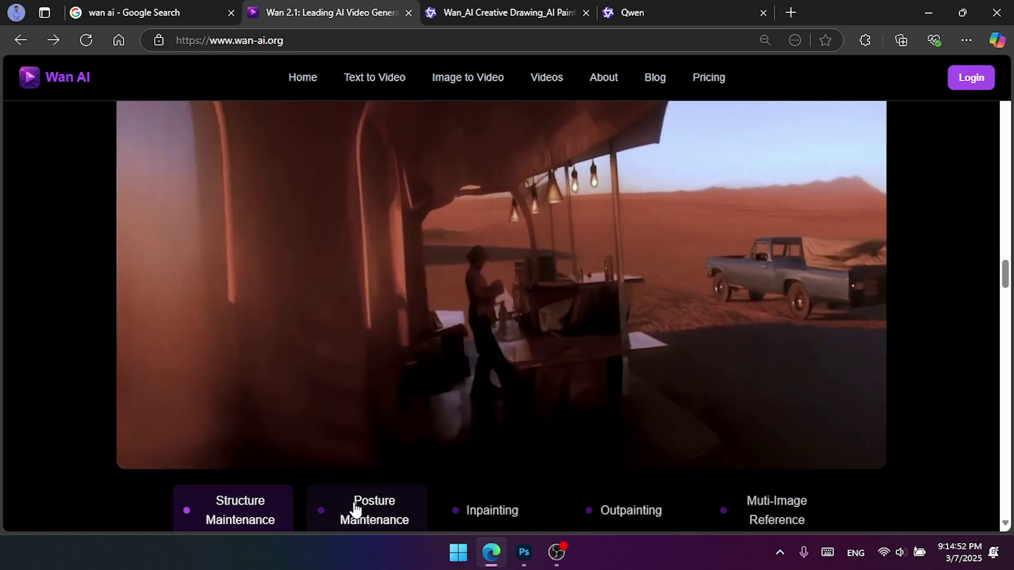
click(354, 508)
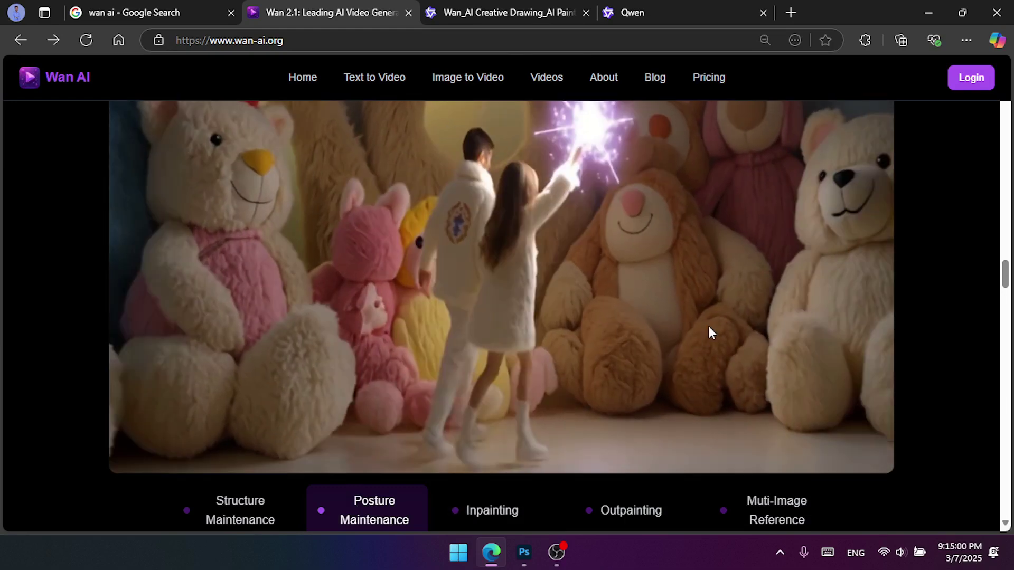
scroll(1005, 272, up, 2)
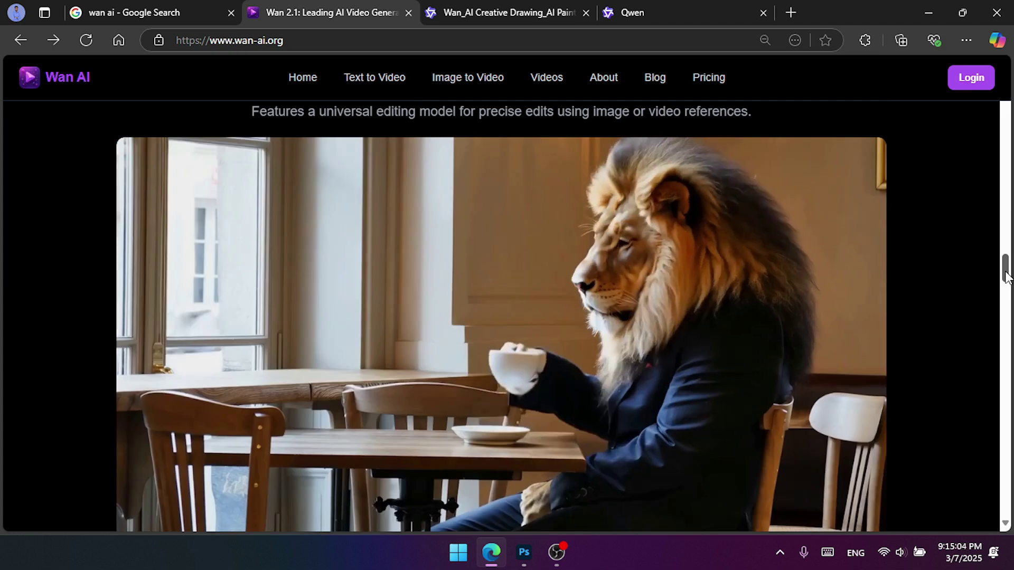
scroll(1005, 274, down, 1)
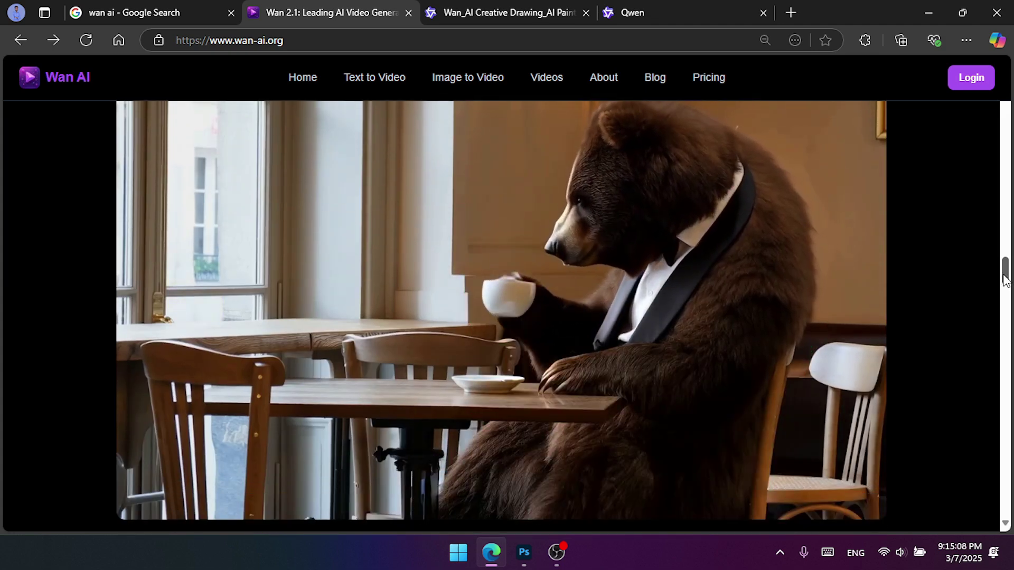
Play the 8-Bit Racing, Merry Christmas and Mad Ricing sample videos, and return to the page's introduction
drag(1004, 279, 1002, 315)
click(242, 292)
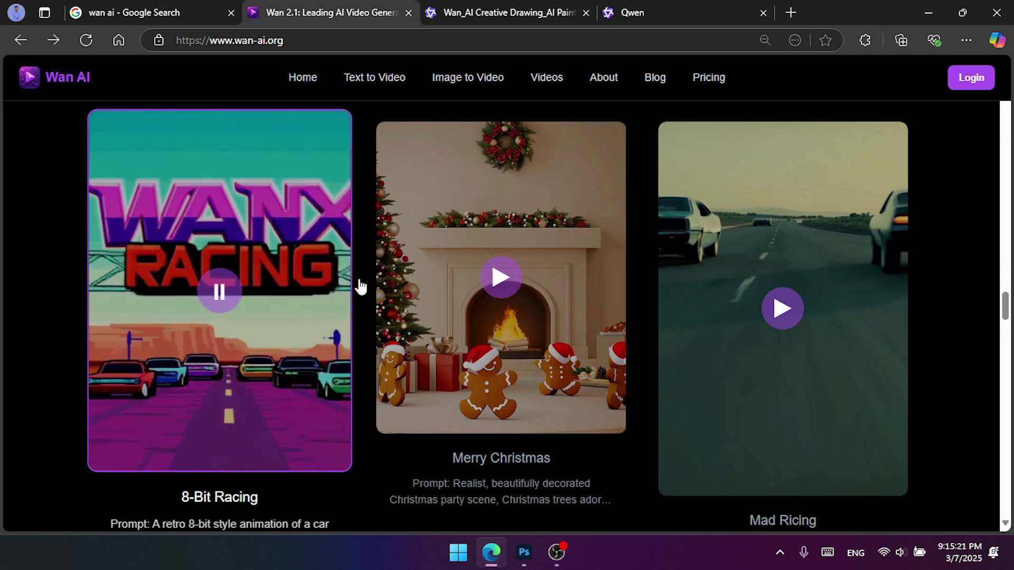
click(502, 284)
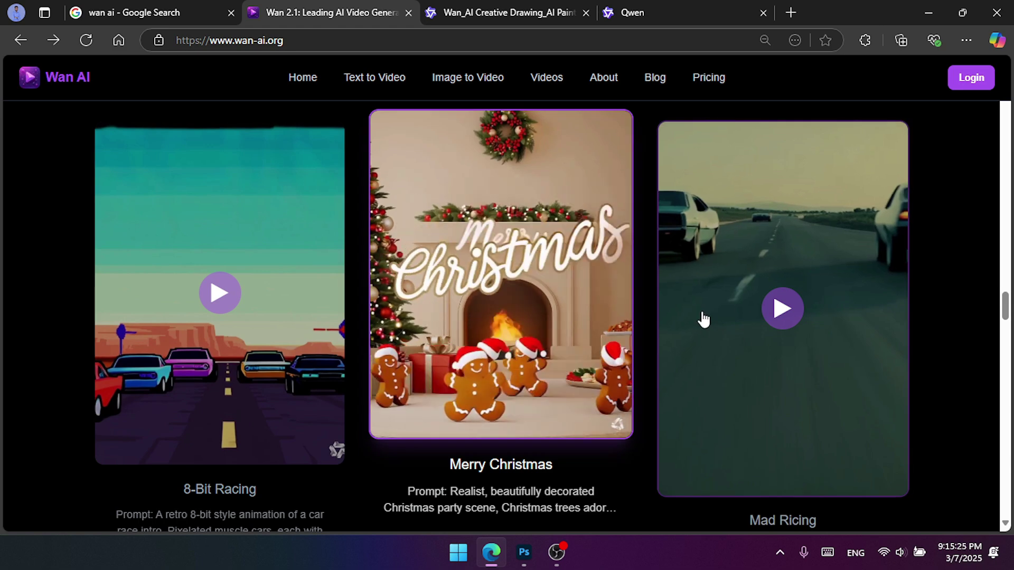
click(784, 319)
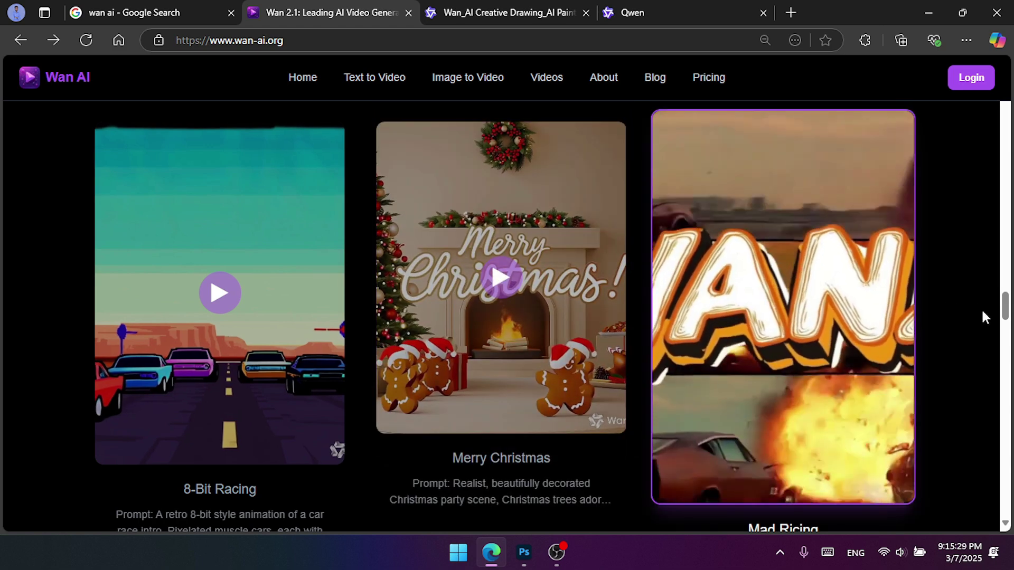
drag(1008, 312, 975, 91)
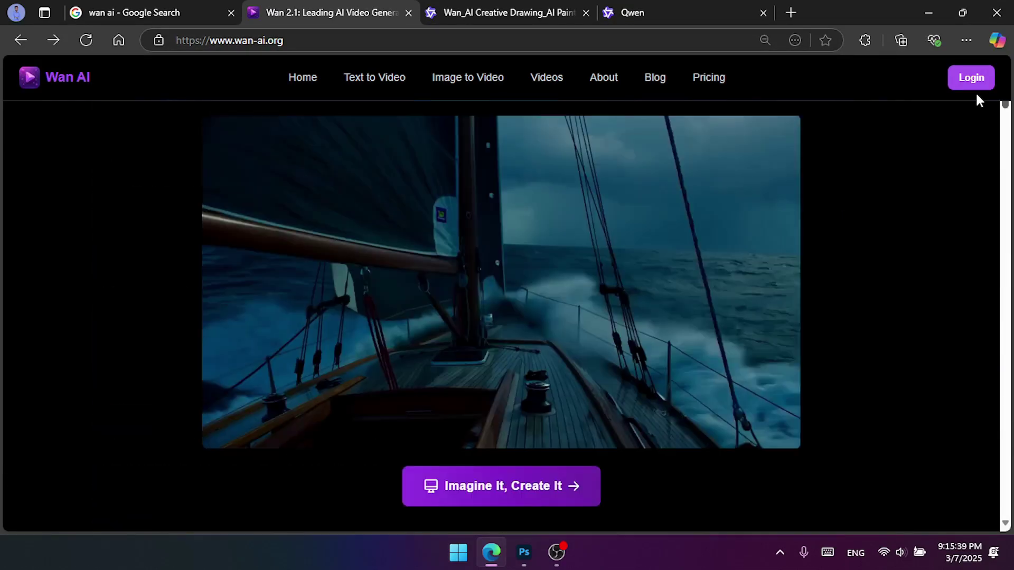
scroll(975, 87, down, 6)
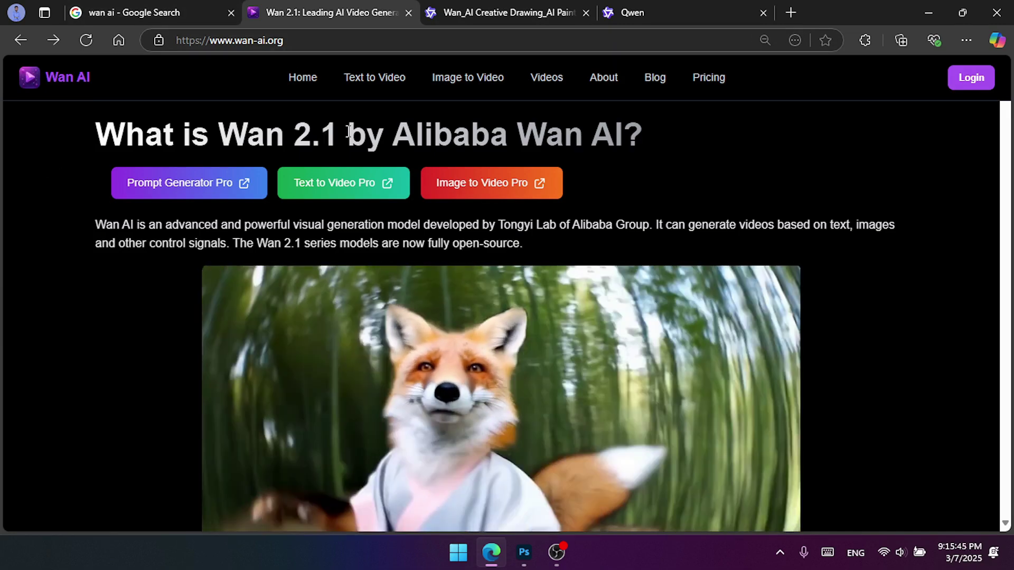
Switch to the wan.video site and sign in with the Google account
key(ctrl+Tab)
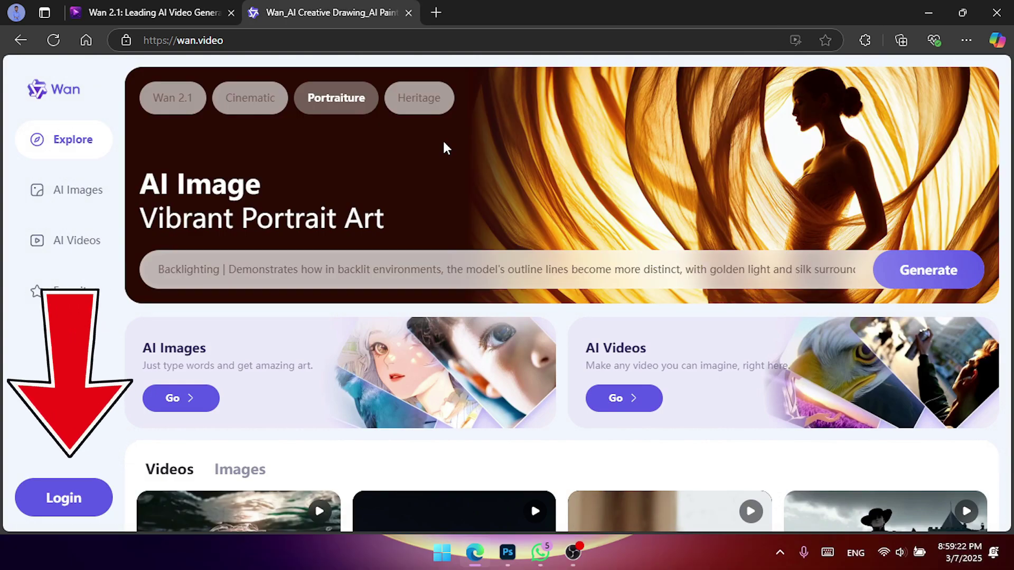
click(66, 496)
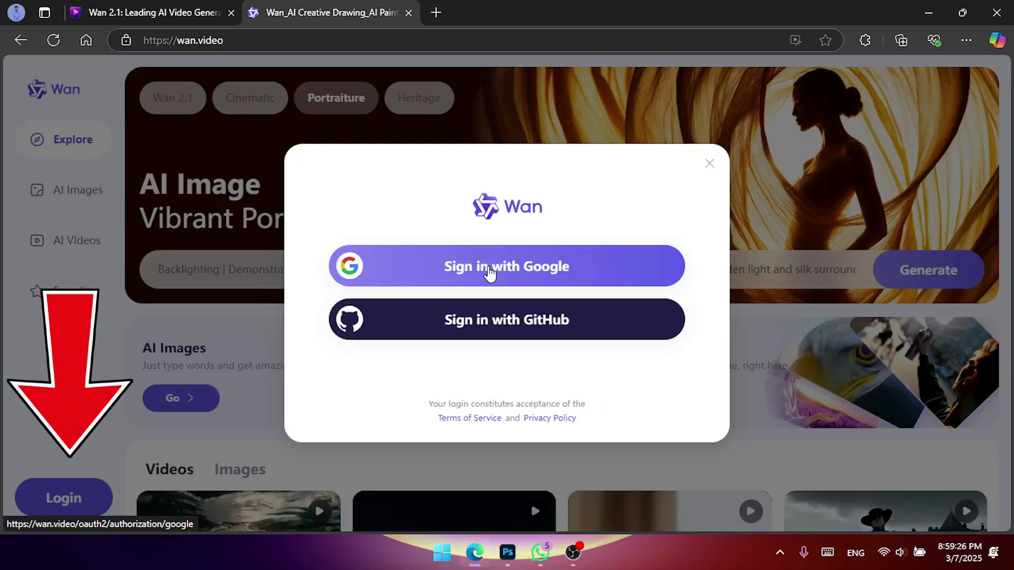
click(490, 272)
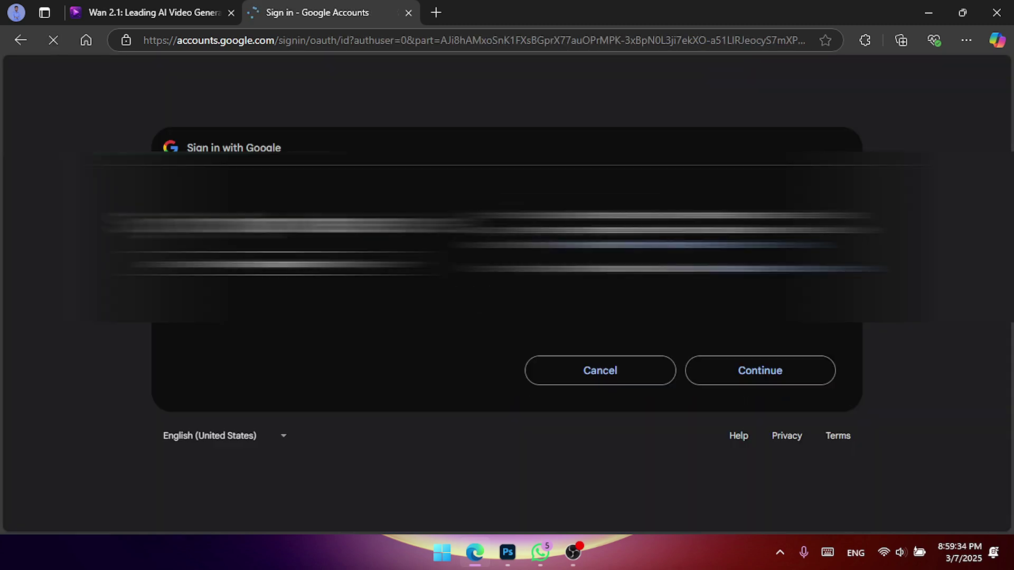
click(751, 379)
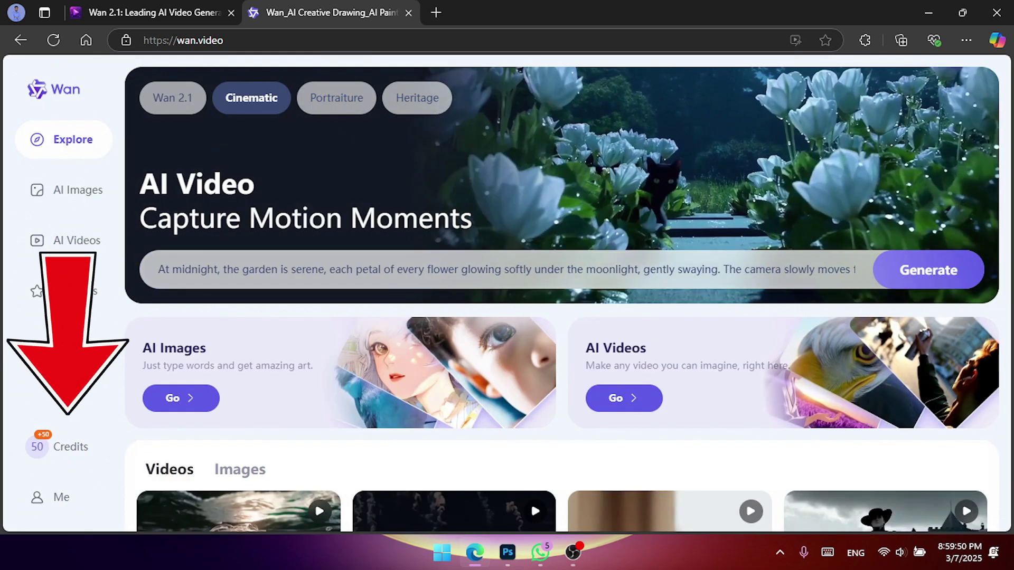
Open the credit balance and check in to collect the daily credits
click(69, 454)
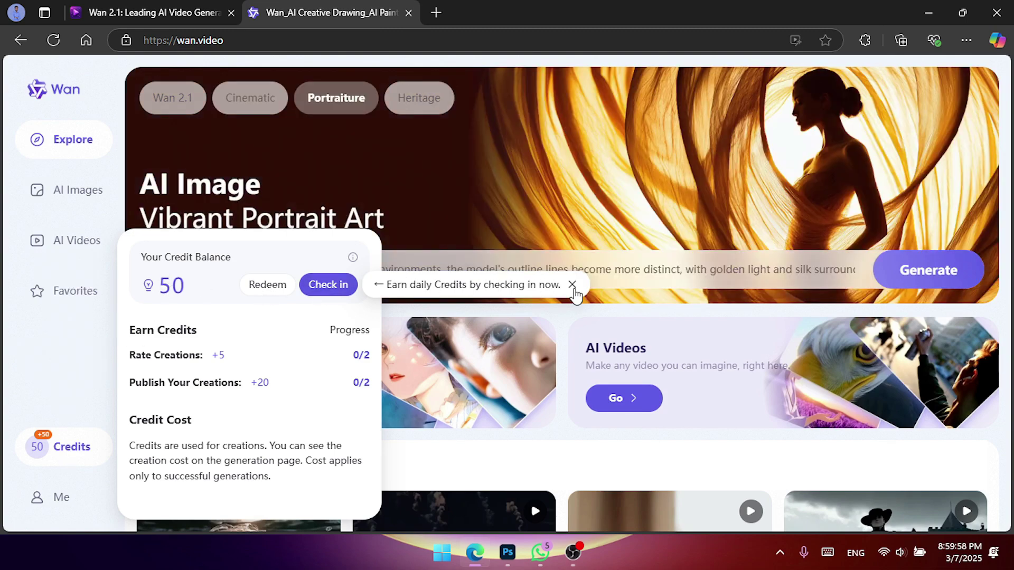
click(323, 299)
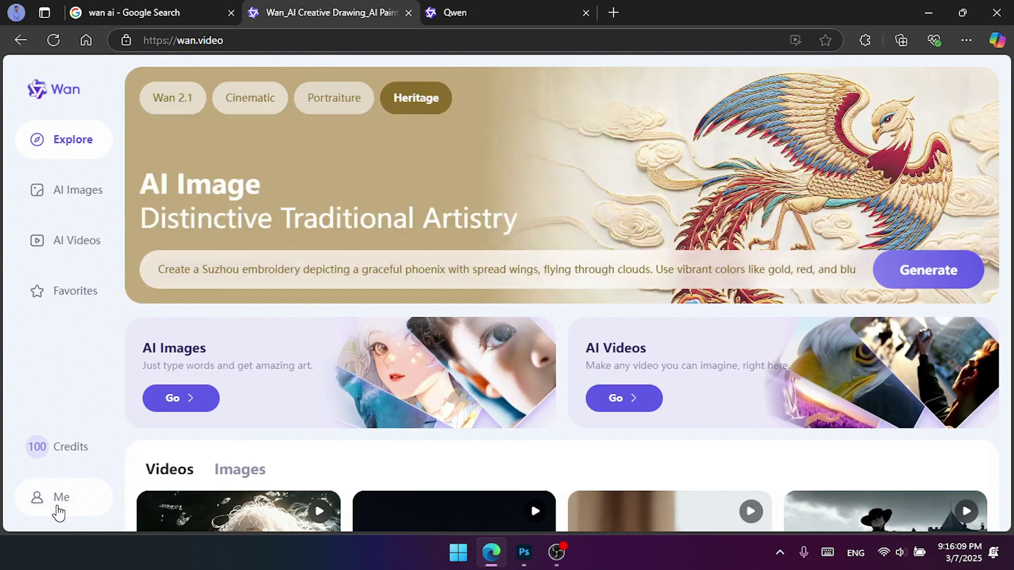
Look over the account menu, the code redemption form for credits and the credit balance information
click(53, 509)
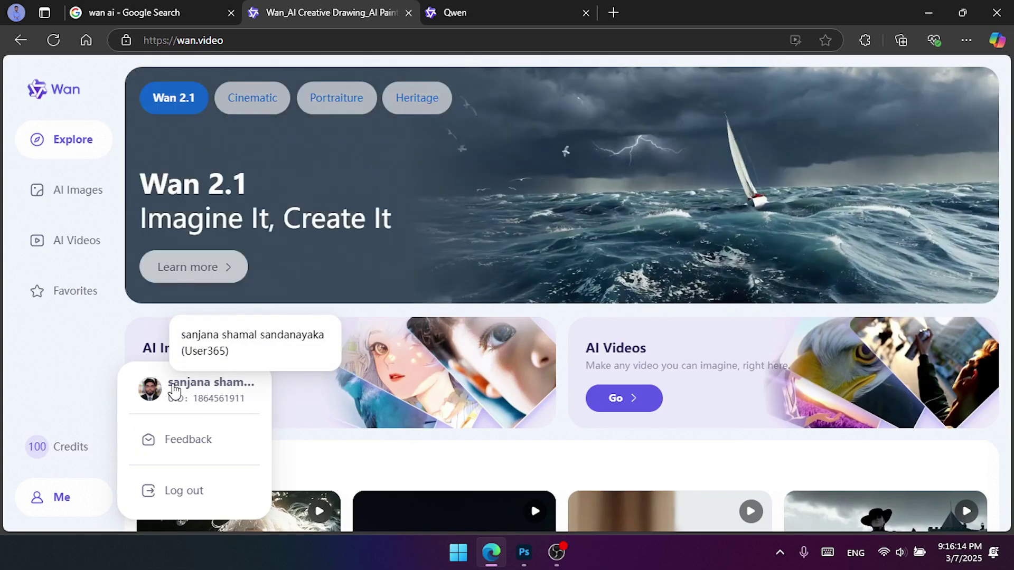
click(50, 374)
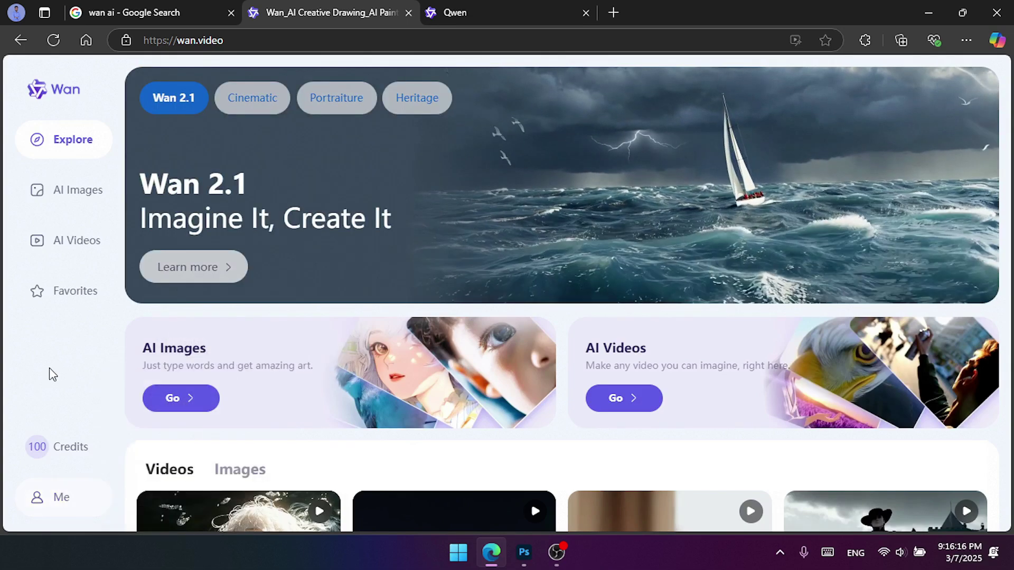
click(72, 458)
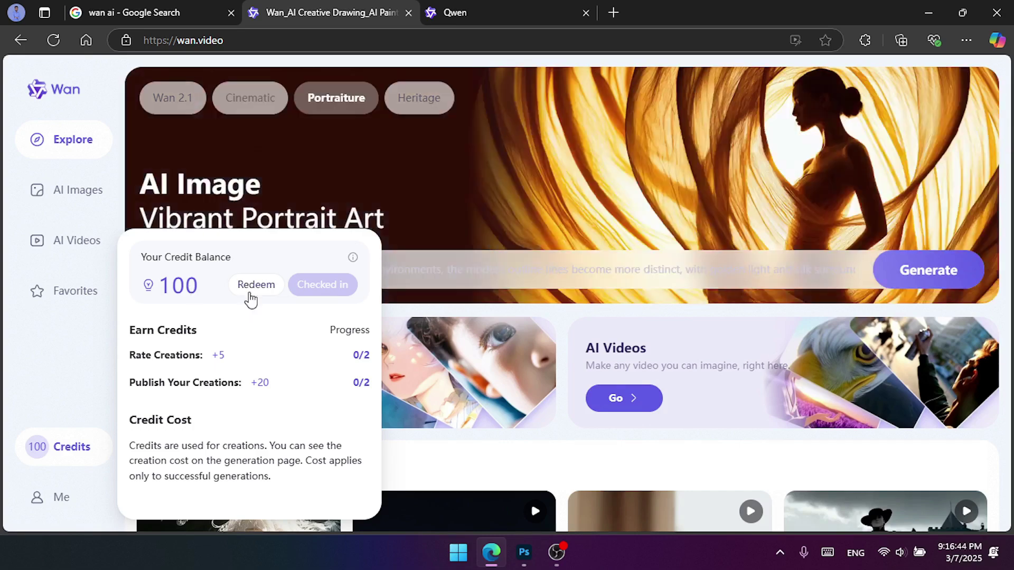
click(254, 285)
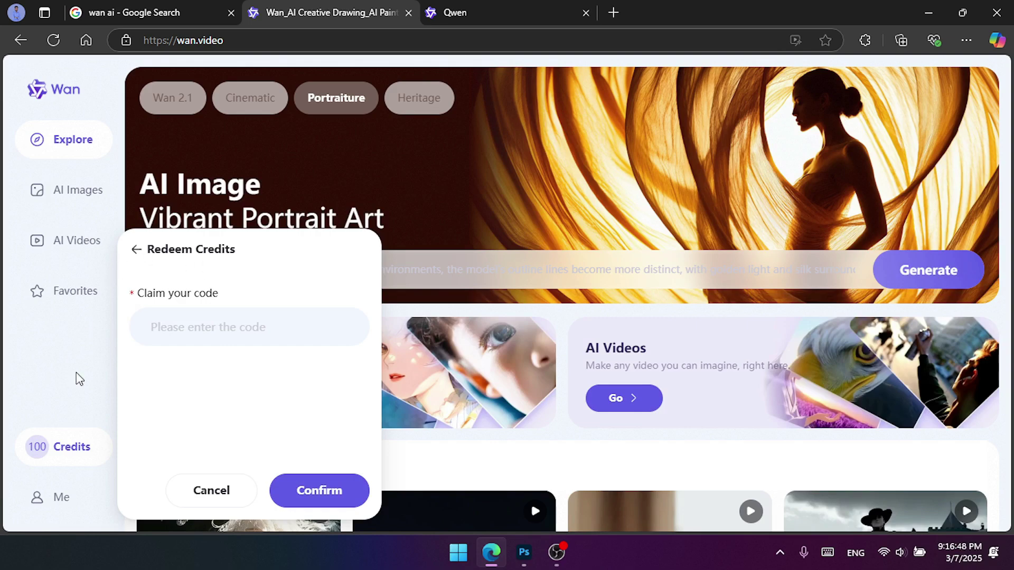
click(137, 249)
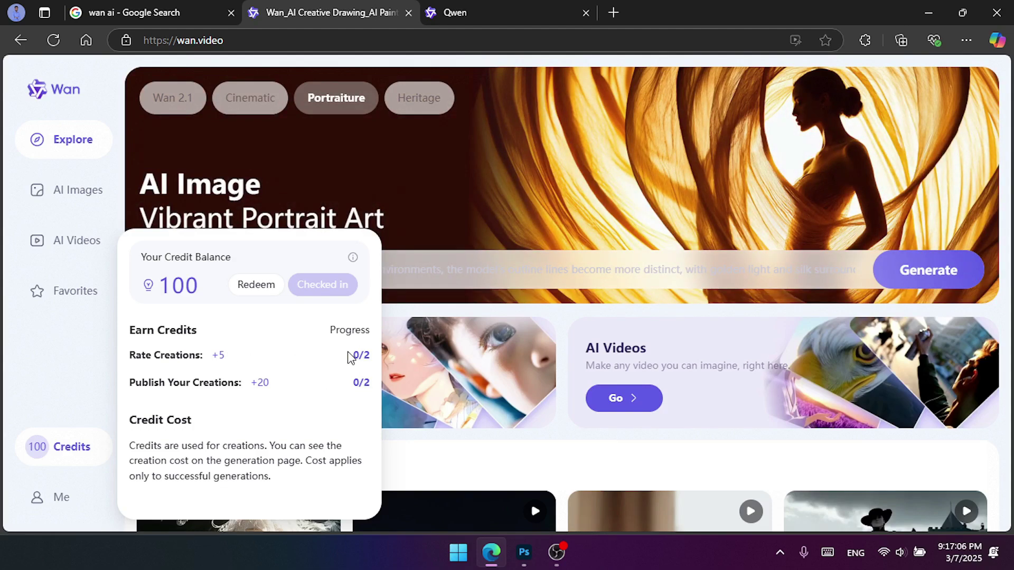
mouse_move(353, 262)
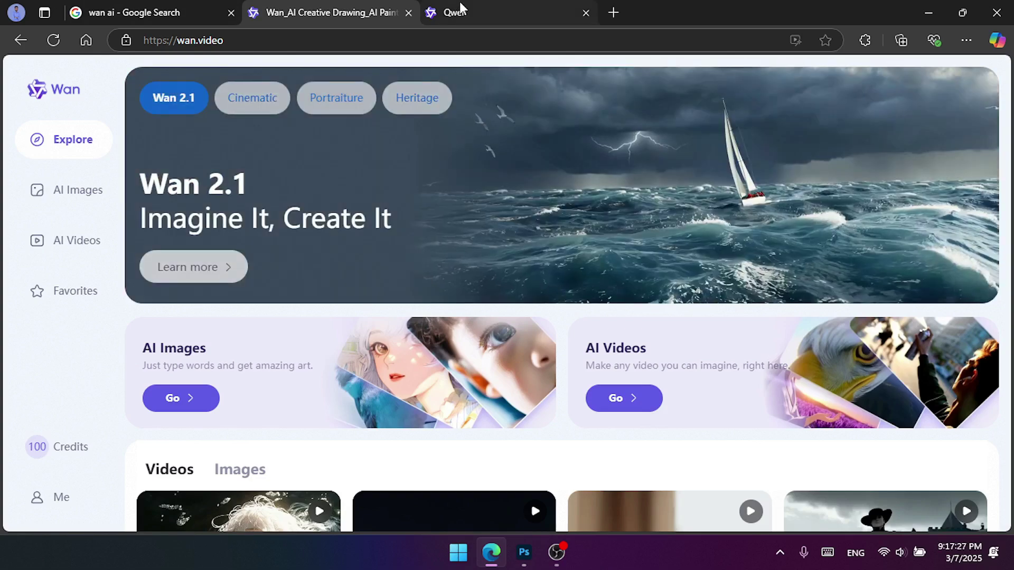
Switch to the Qwen chat, try to generate a 16:9 video from the sample elephant prompt, and retry the request
click(459, 4)
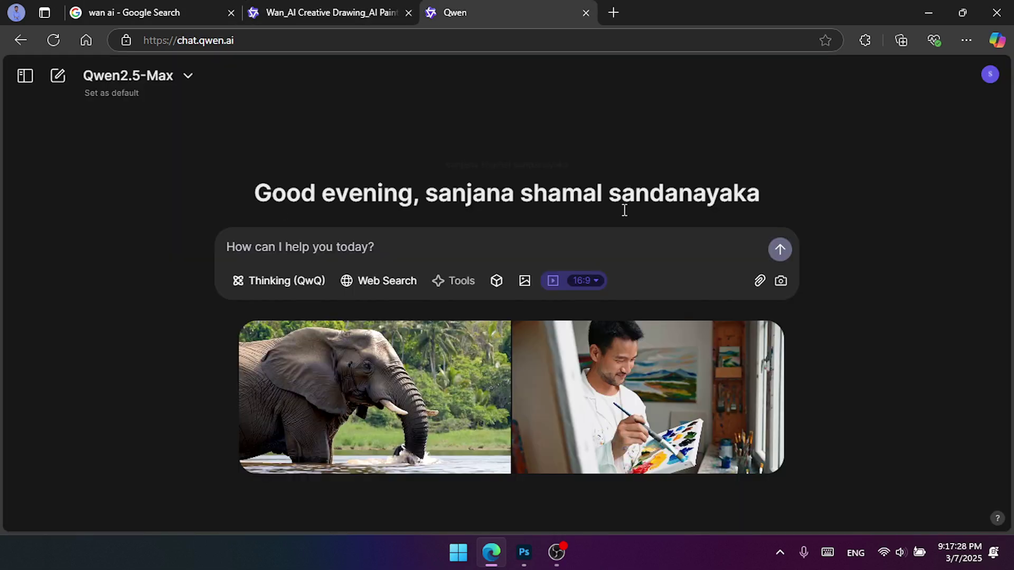
mouse_move(389, 421)
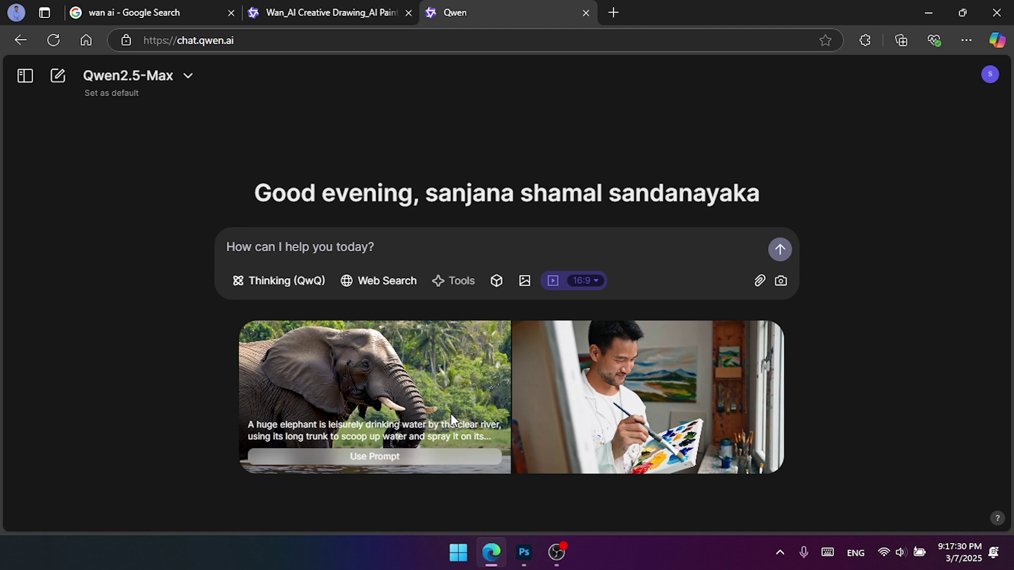
click(410, 460)
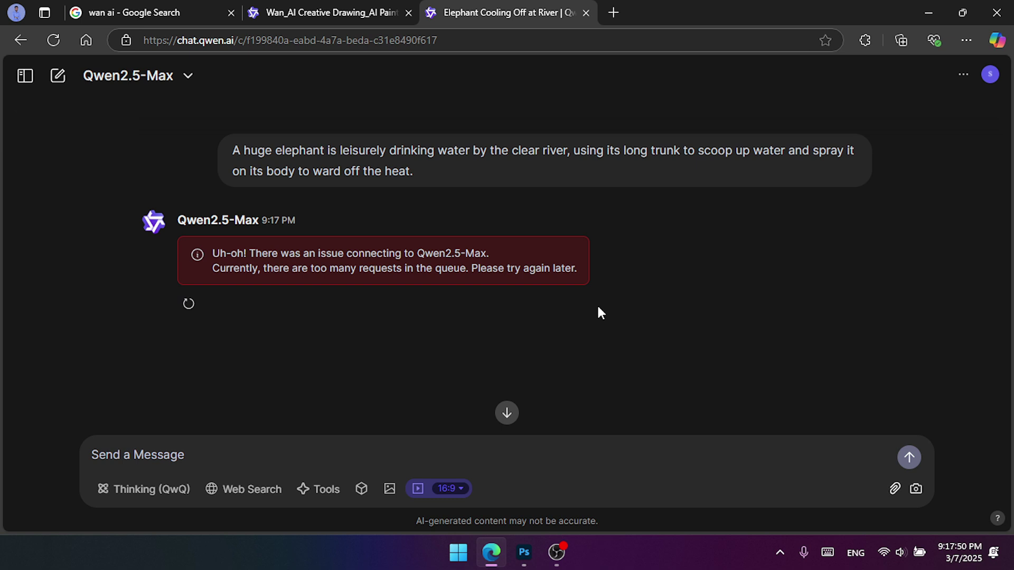
click(187, 311)
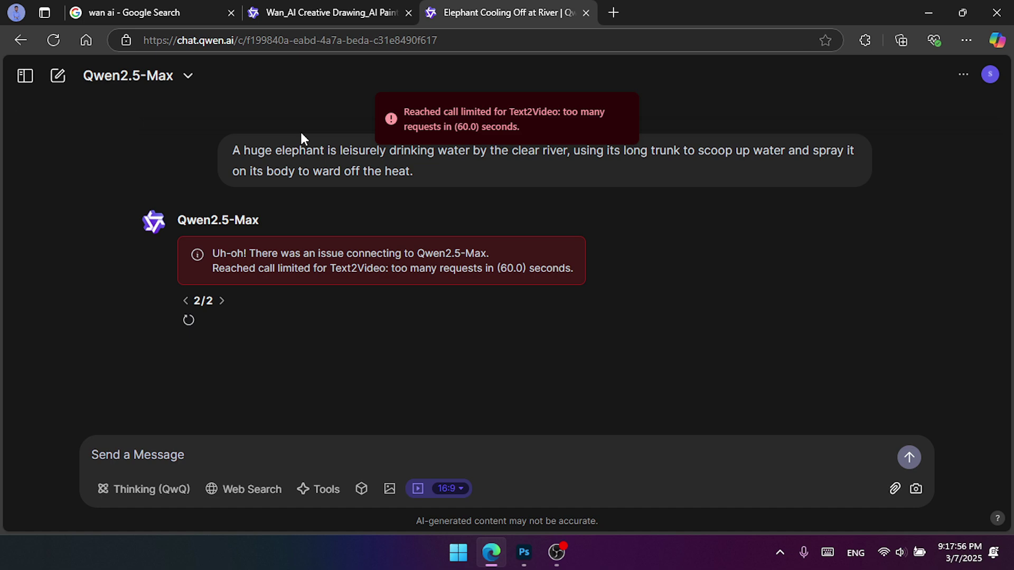
Back on wan.video, start a text-to-video creation with the Text2Video 2.1 Plus model and the copied "At midnight, the garden is serene" prompt
key(ctrl+shift+Tab)
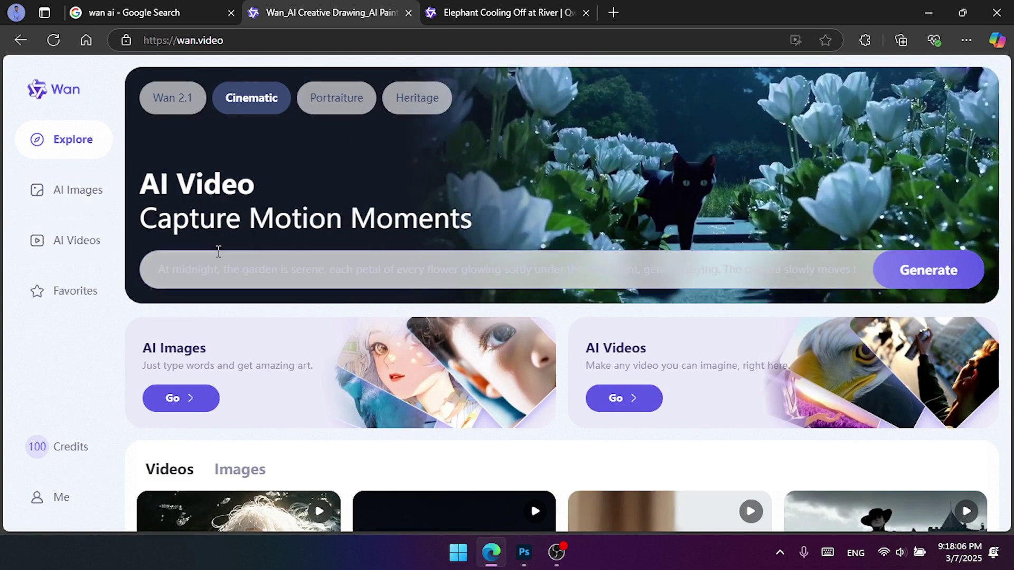
click(52, 246)
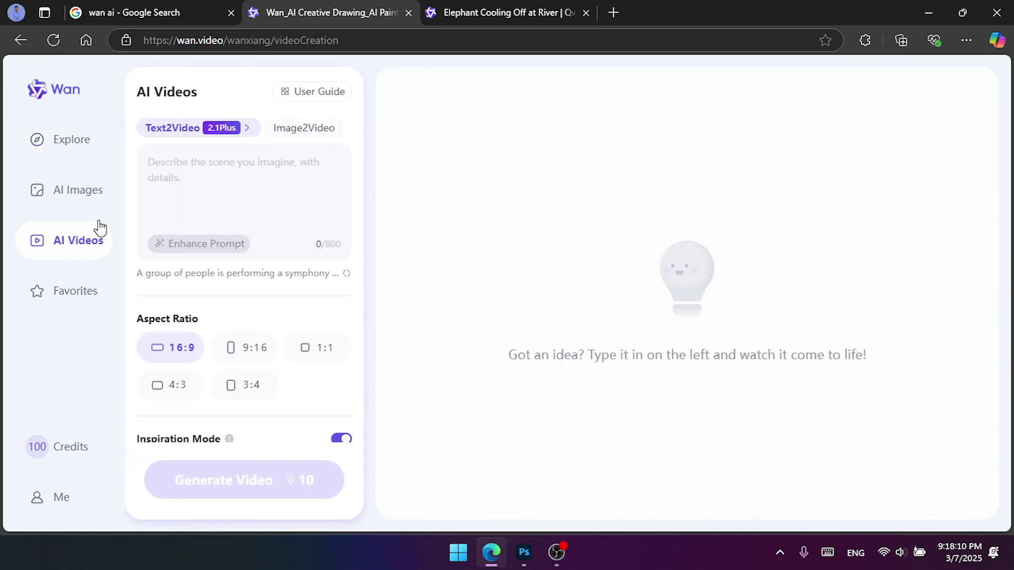
click(204, 136)
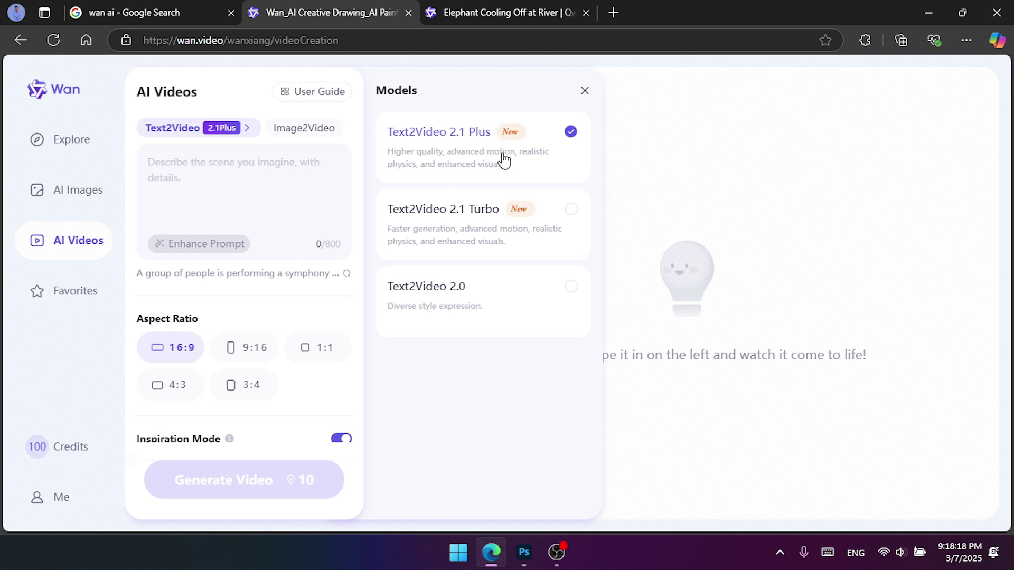
click(219, 184)
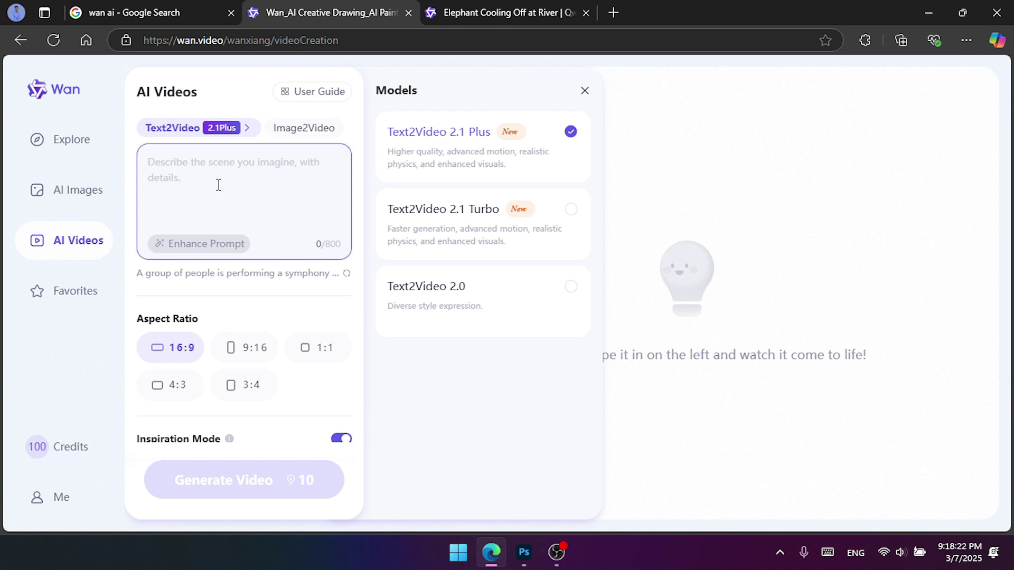
key(super+v)
click(221, 405)
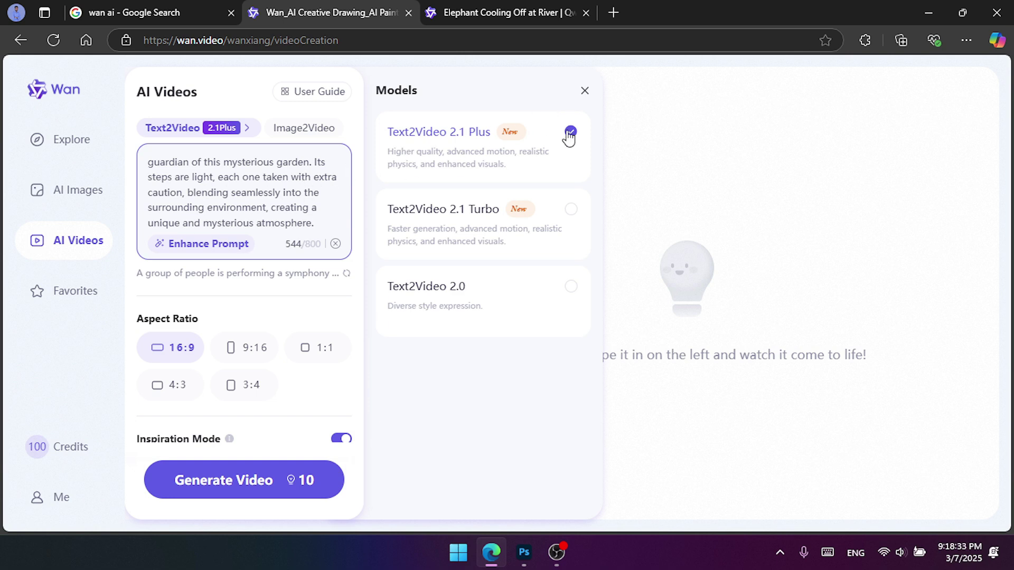
click(584, 93)
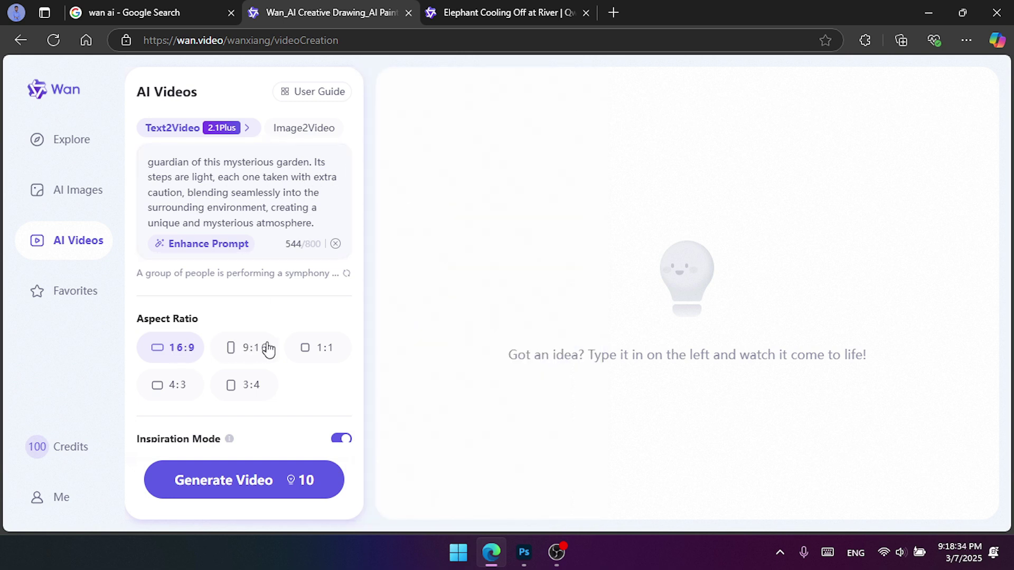
Review the aspect ratio, Inspiration Mode and Sound Effects settings, and generate the midnight garden video in 16:9
scroll(215, 453, down, 2)
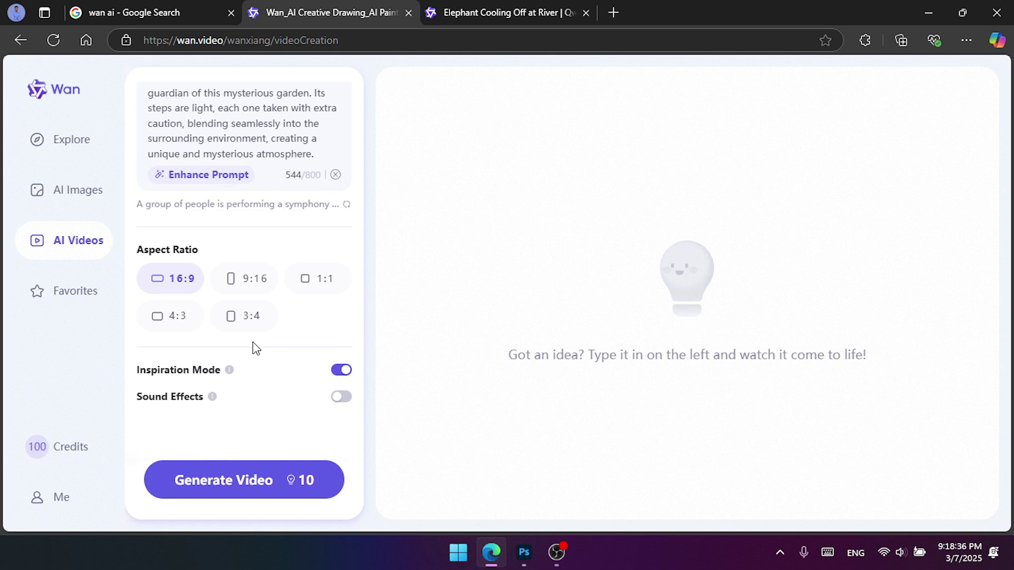
scroll(256, 349, up, 2)
scroll(220, 367, down, 2)
scroll(284, 192, up, 2)
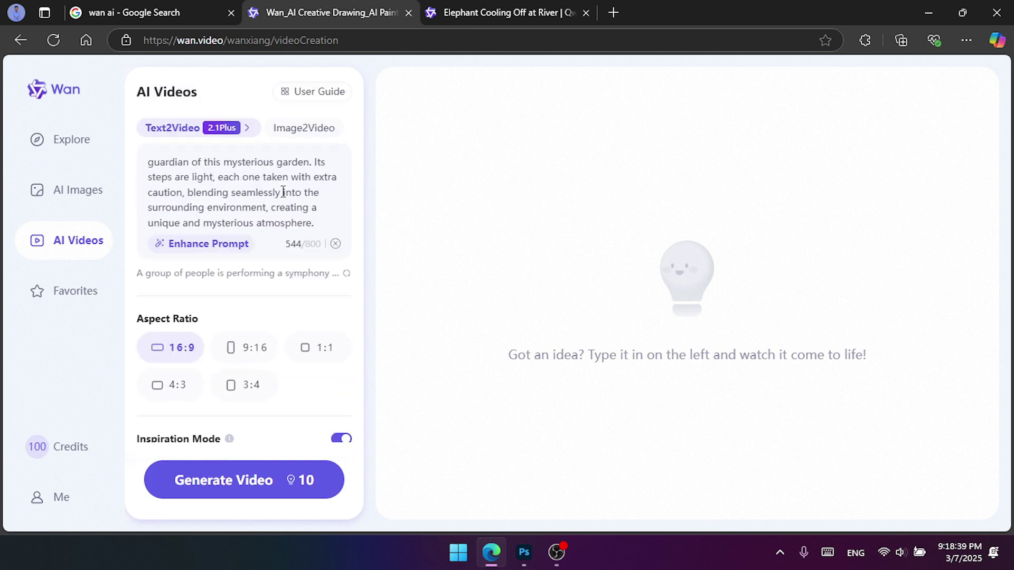
click(220, 494)
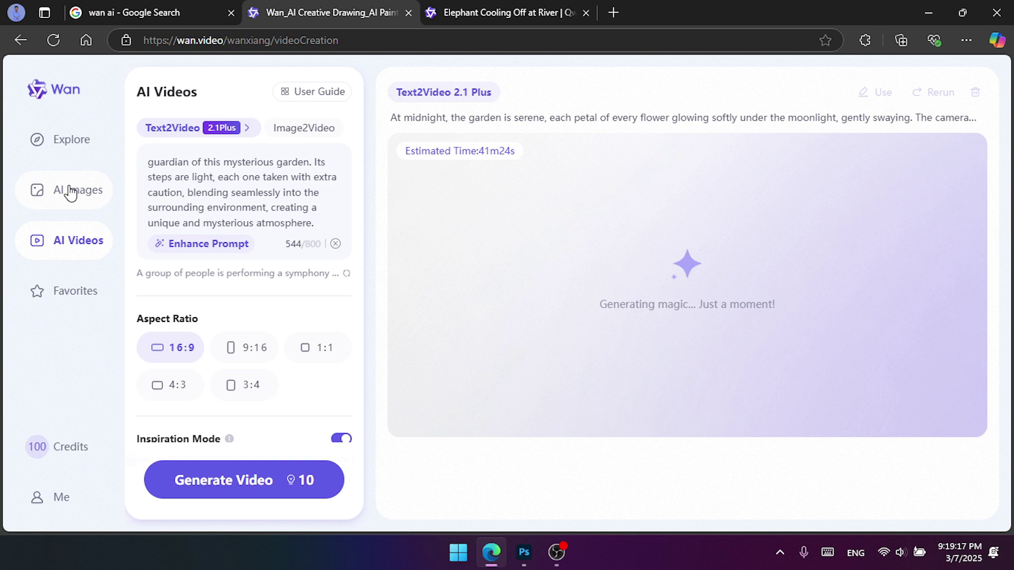
Start an AI image creation with the Wan2.1 Plus model and enter the copied "Backlighting" prompt from the clipboard history
click(71, 194)
click(210, 164)
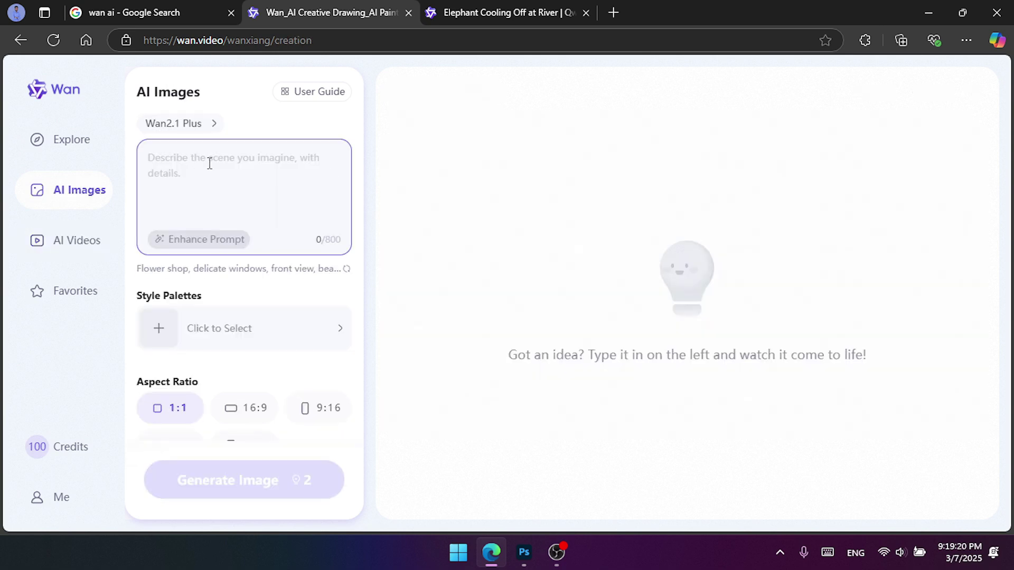
click(174, 133)
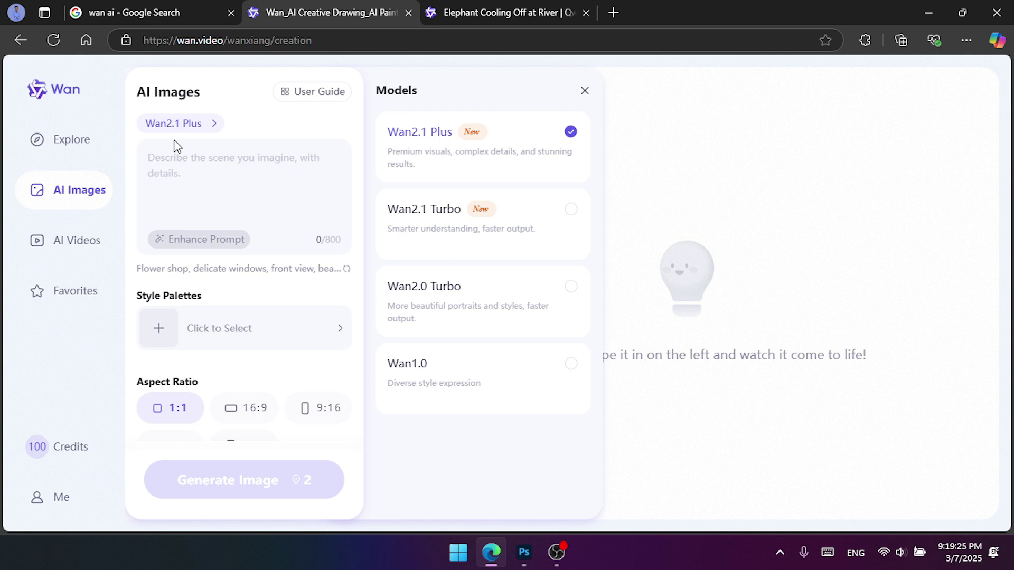
click(193, 169)
key(super+v)
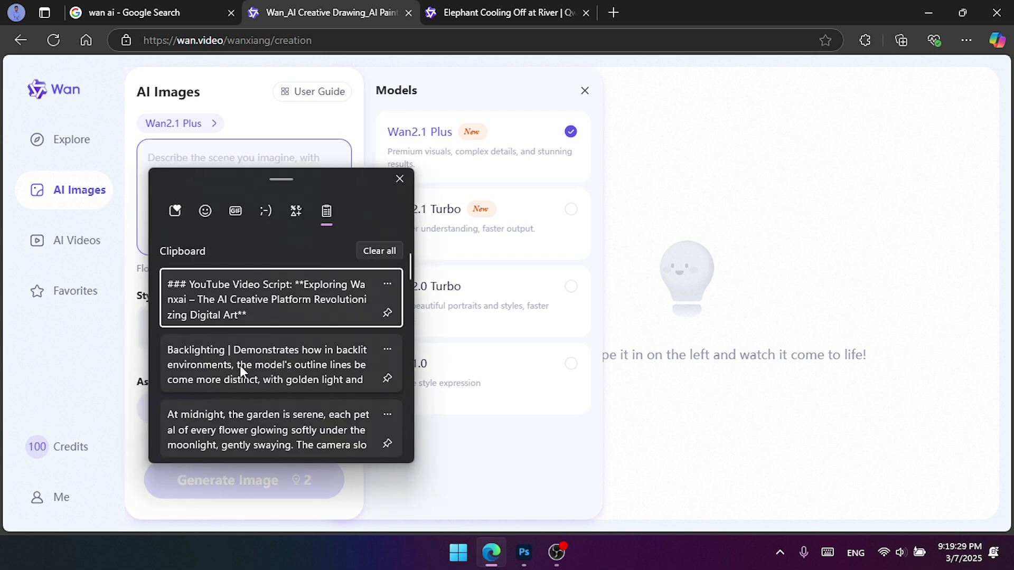
click(243, 364)
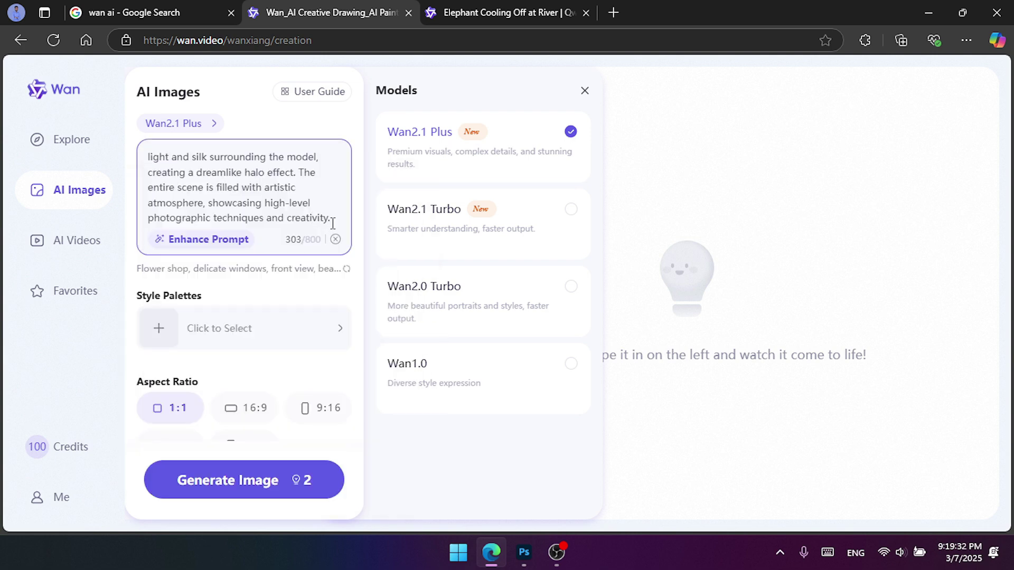
click(586, 93)
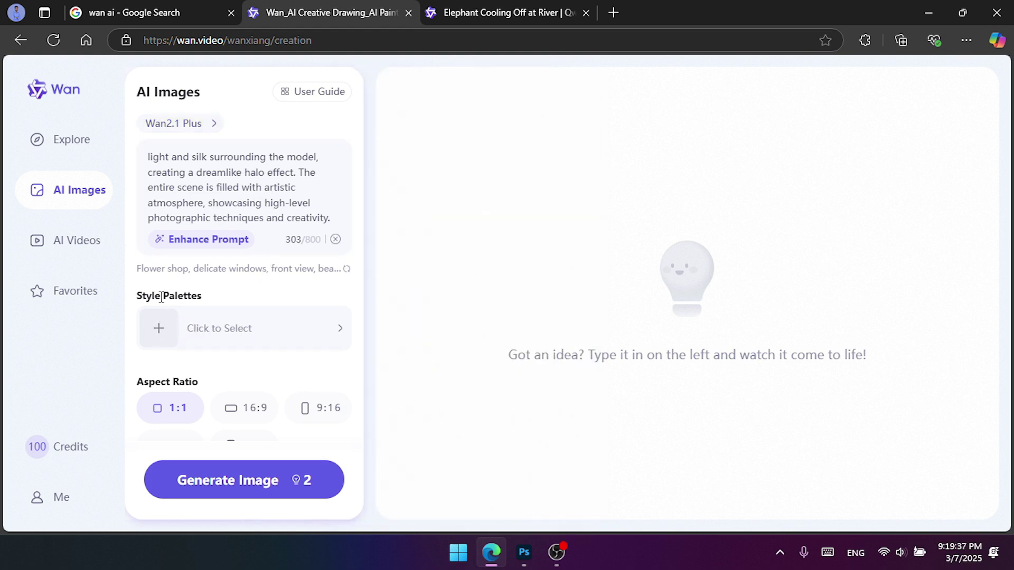
Apply the Yonkoma style palette and generate the backlighting images at a 1:1 aspect ratio
click(241, 334)
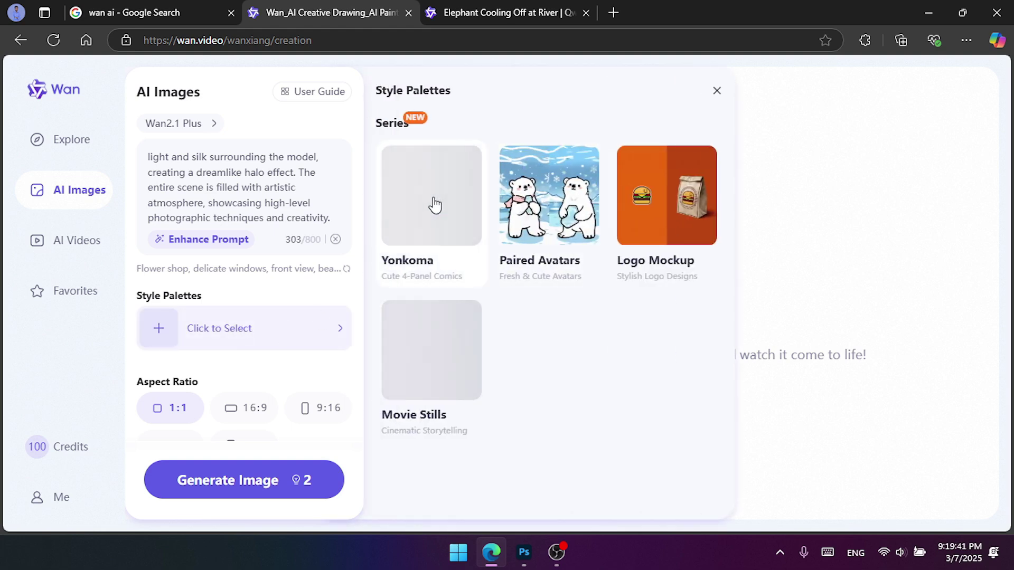
click(440, 192)
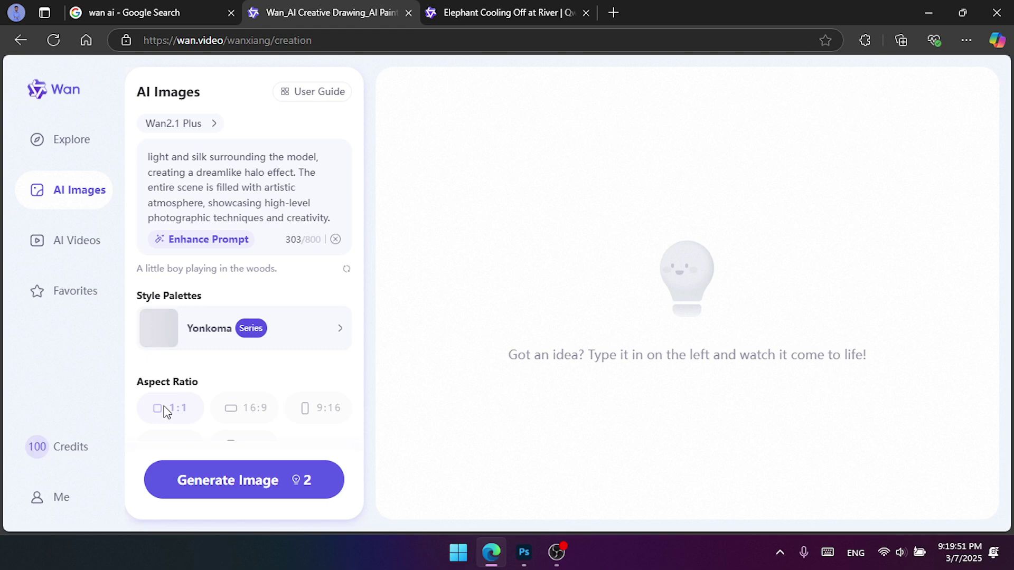
scroll(238, 407, down, 2)
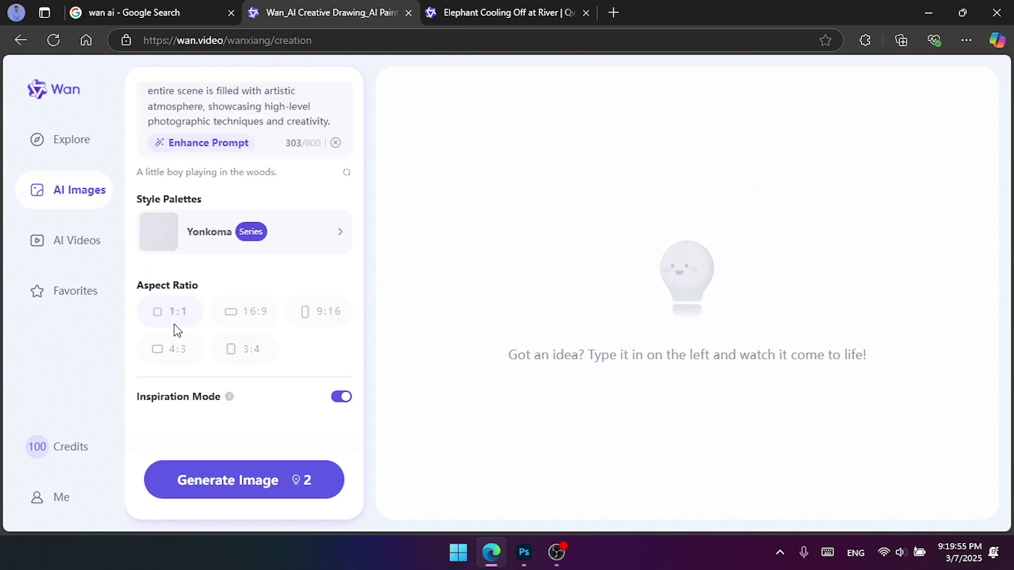
click(236, 492)
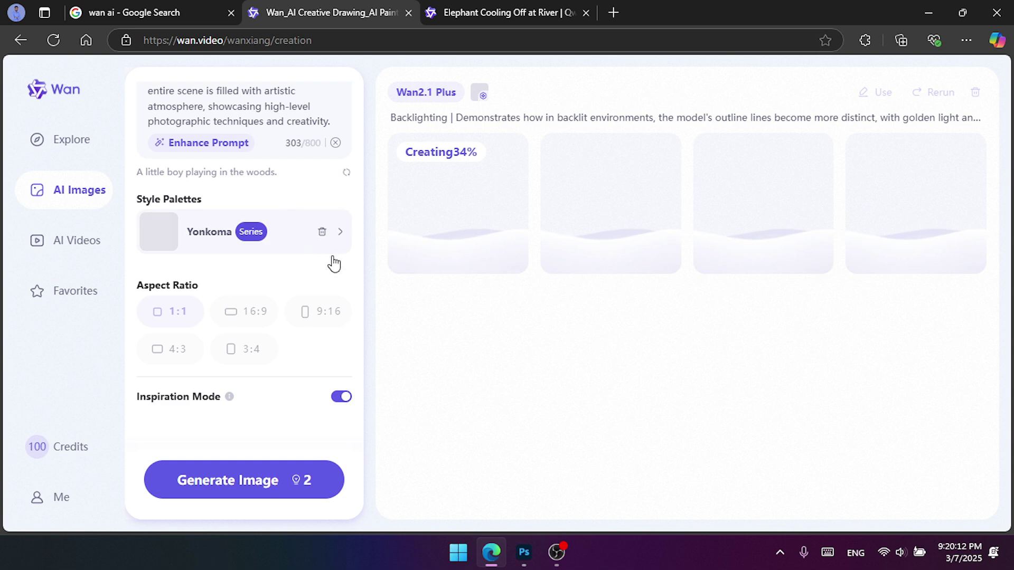
View each of the four generated backlighting images enlarged, and close the image viewer
scroll(340, 242, up, 3)
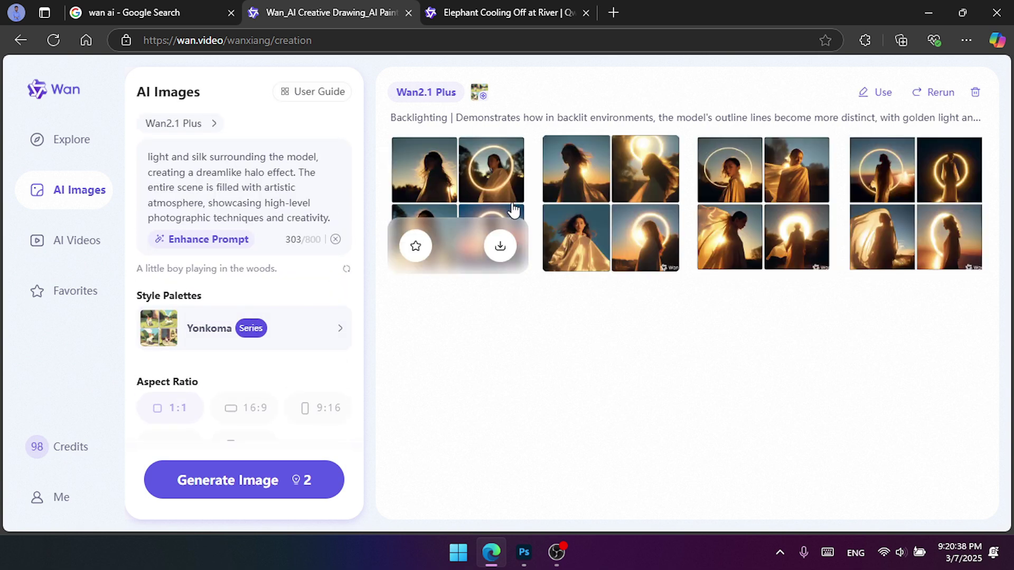
click(418, 165)
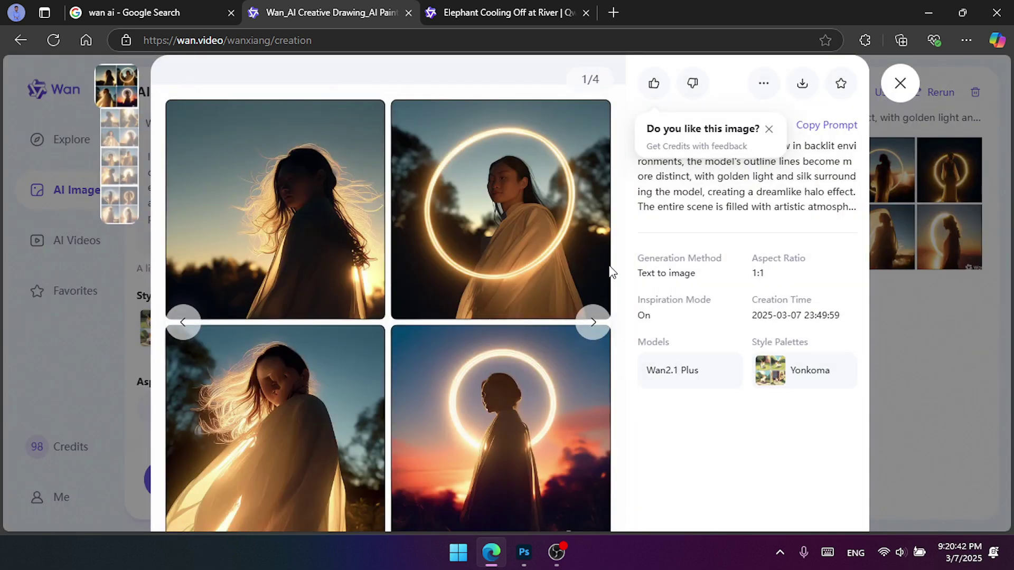
click(593, 322)
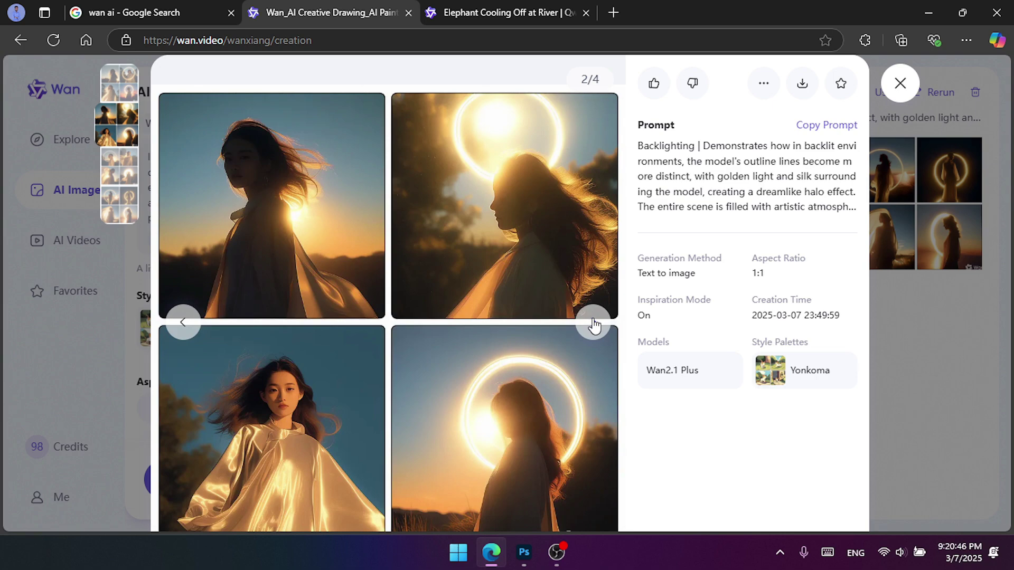
click(593, 322)
click(593, 322)
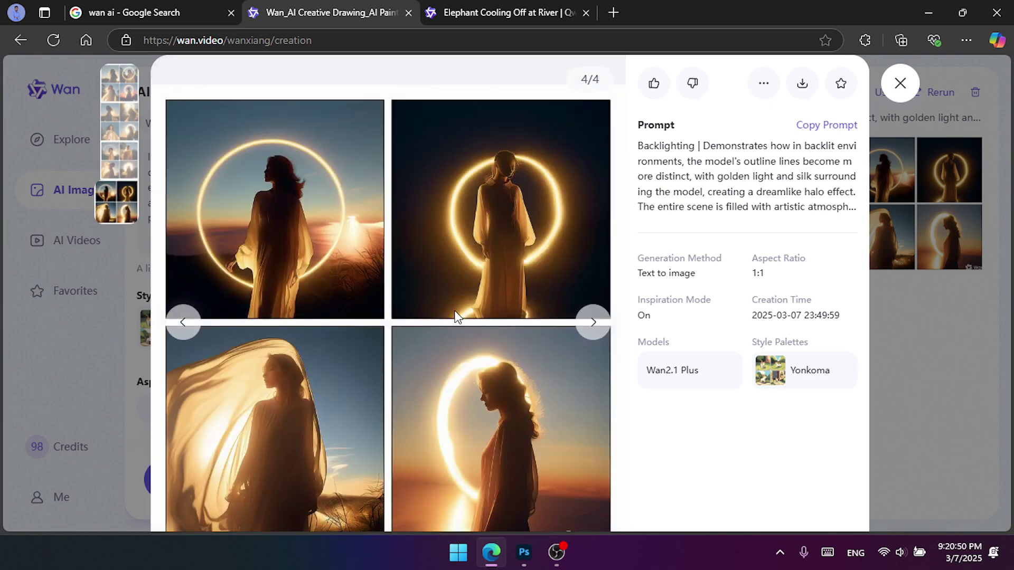
click(901, 85)
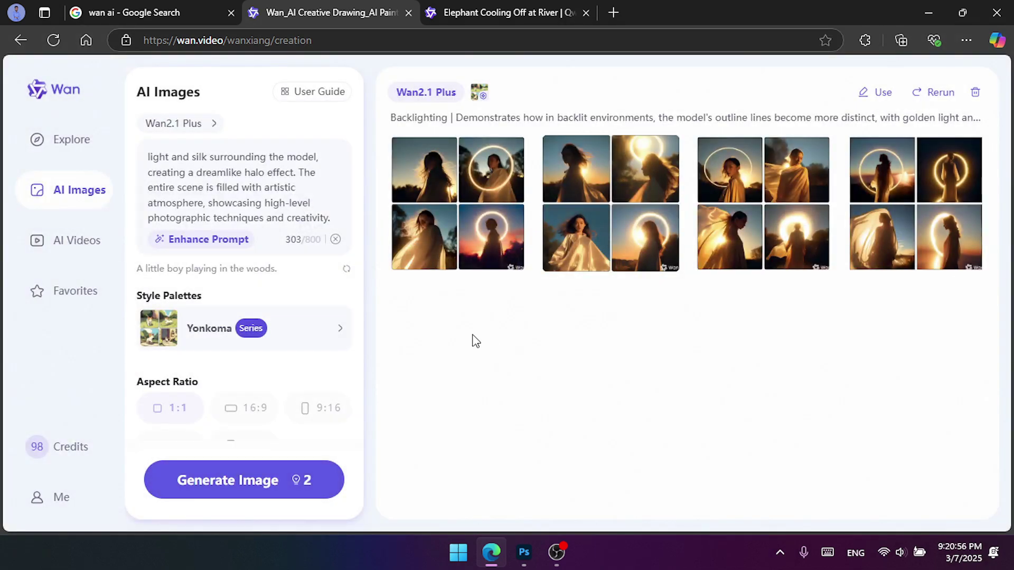
Replace the style palette with Movie Stills and generate the backlighting images again
click(277, 340)
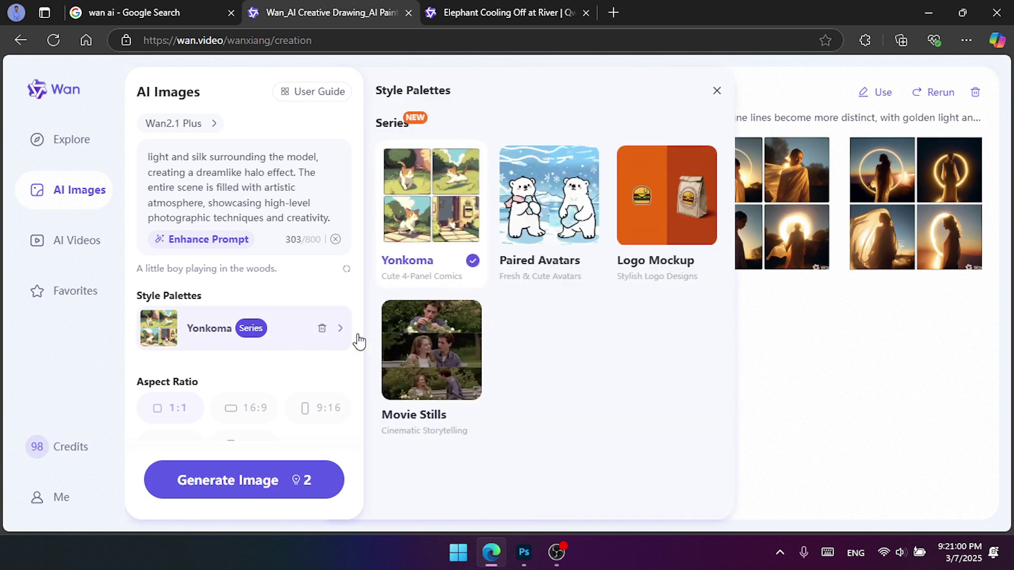
click(448, 359)
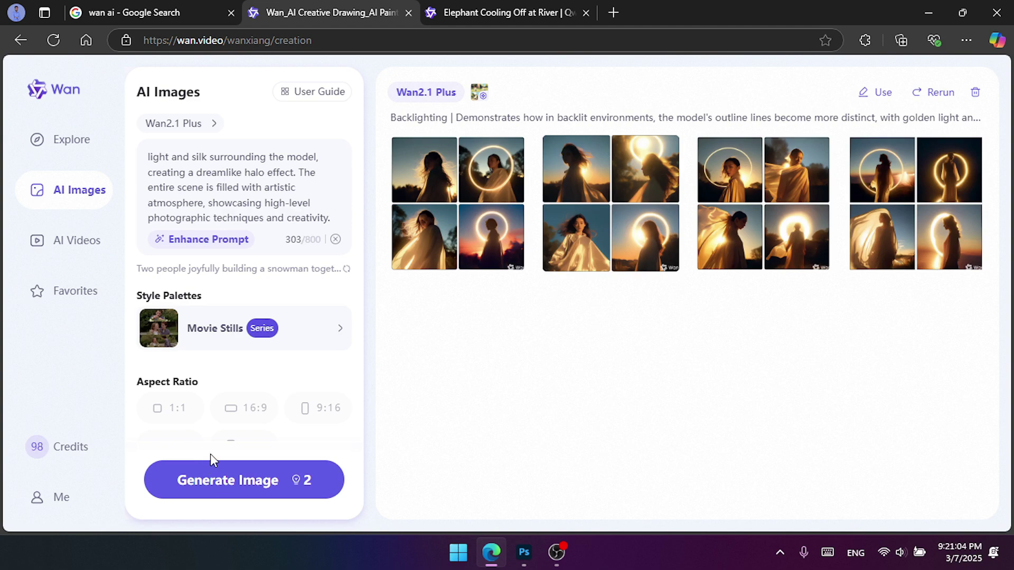
scroll(214, 397, down, 3)
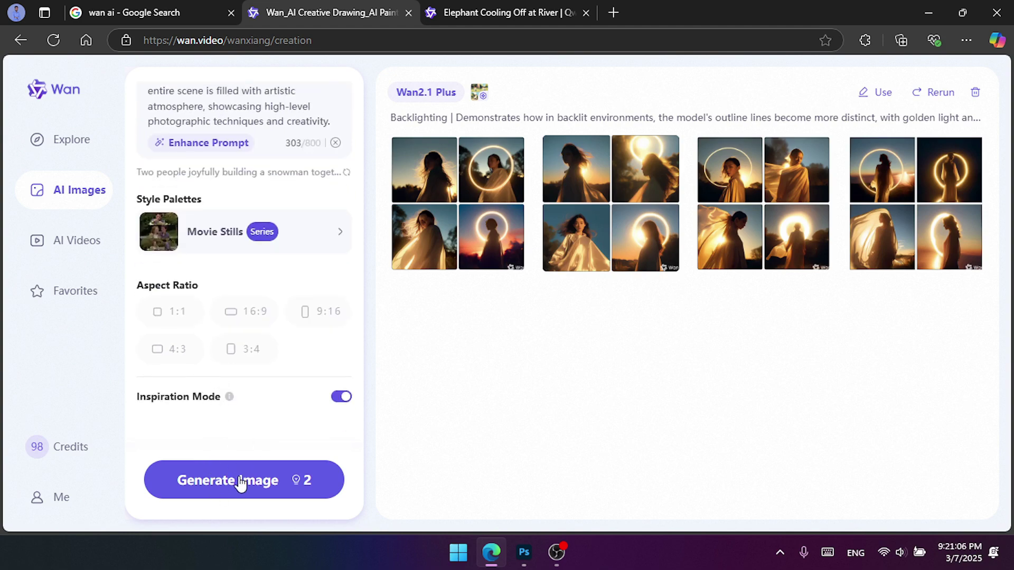
click(241, 482)
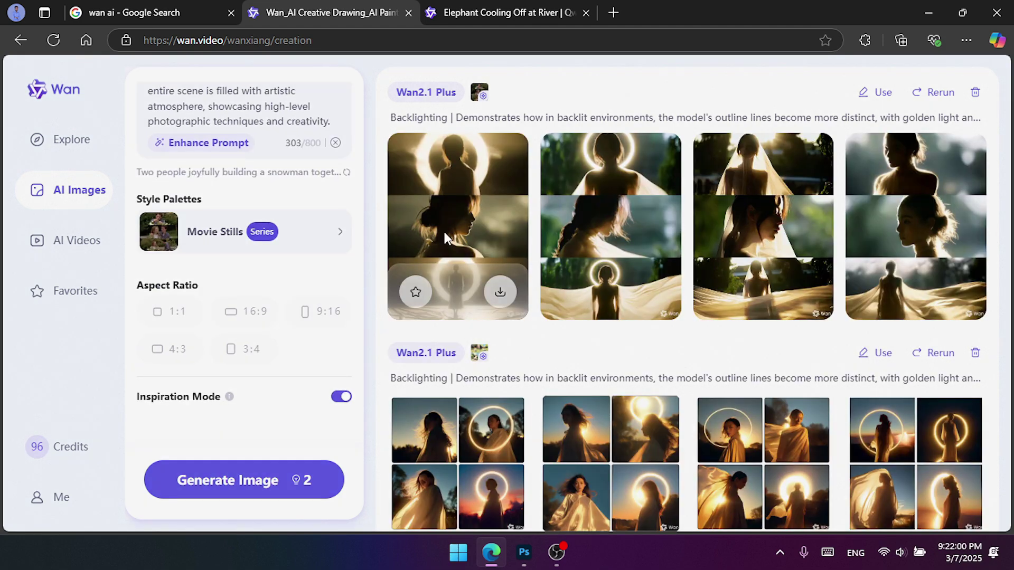
View each of the four Movie Stills backlighting images enlarged, going forward and back through them, and close the image viewer
click(444, 232)
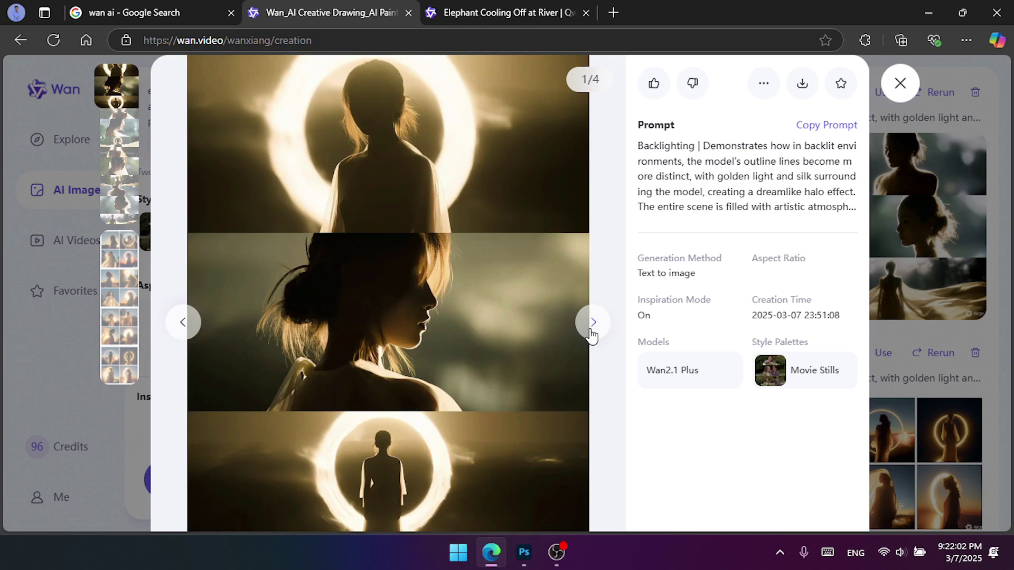
click(592, 333)
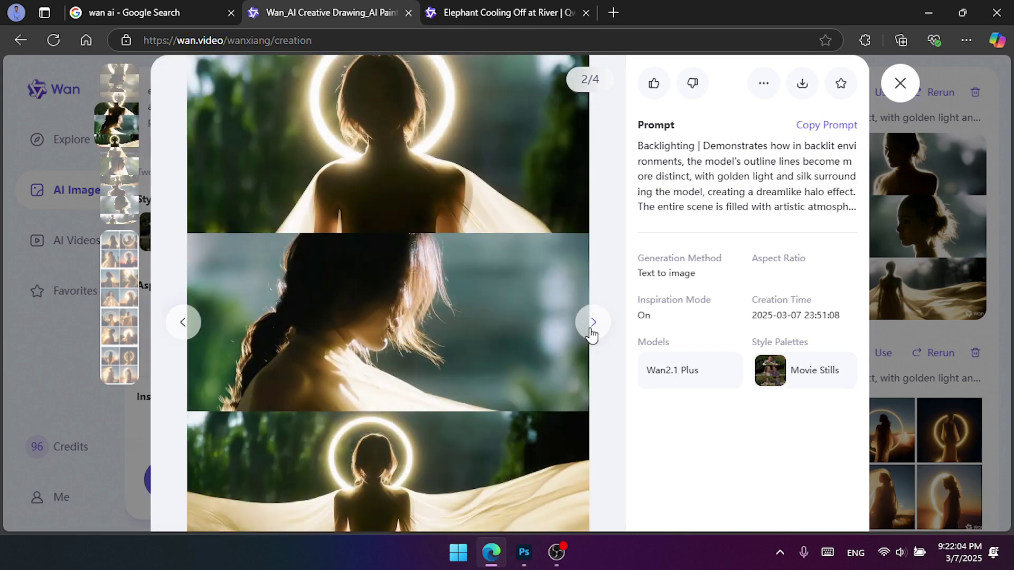
click(592, 333)
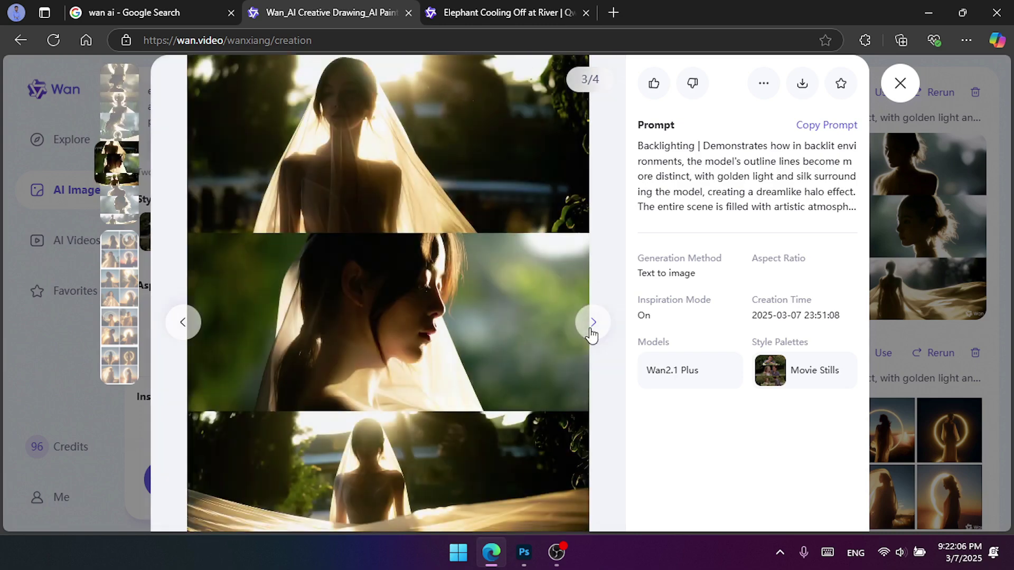
click(592, 333)
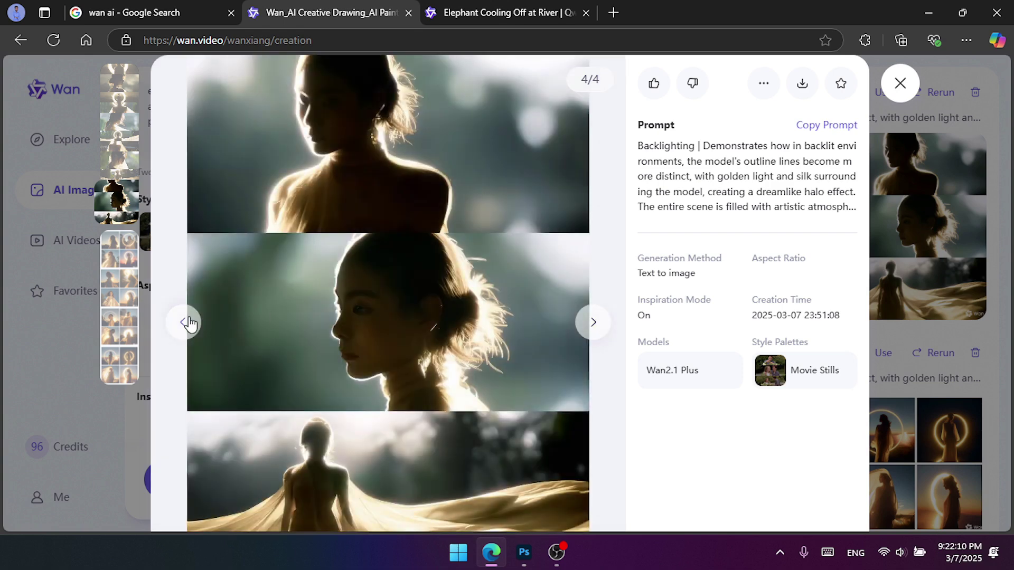
click(189, 323)
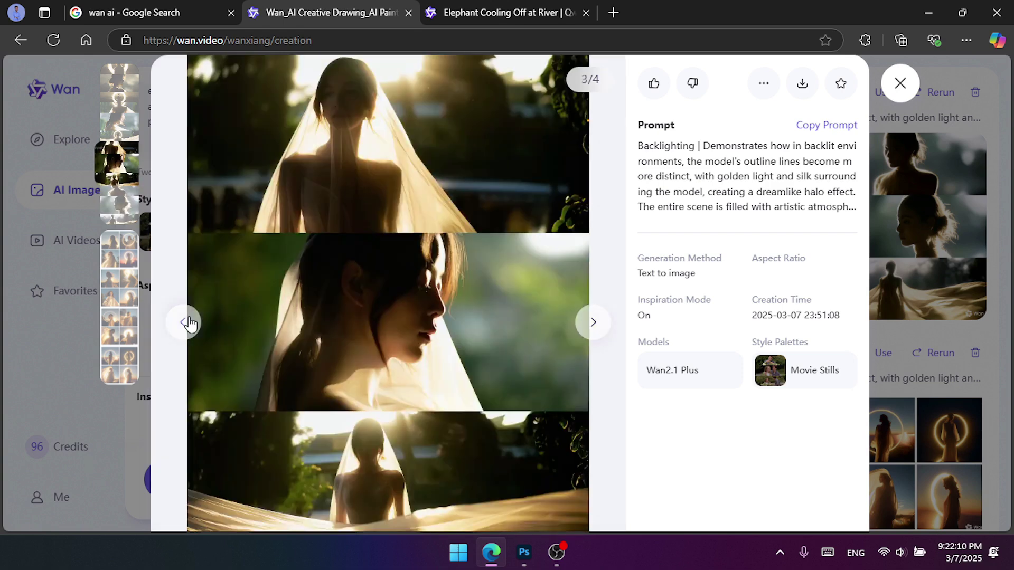
click(189, 323)
click(189, 323)
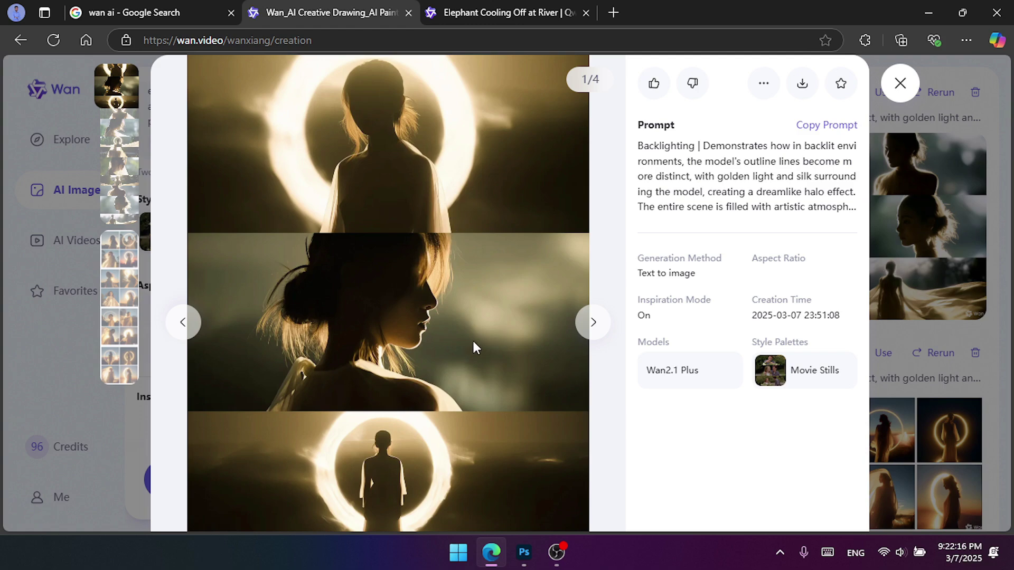
click(901, 84)
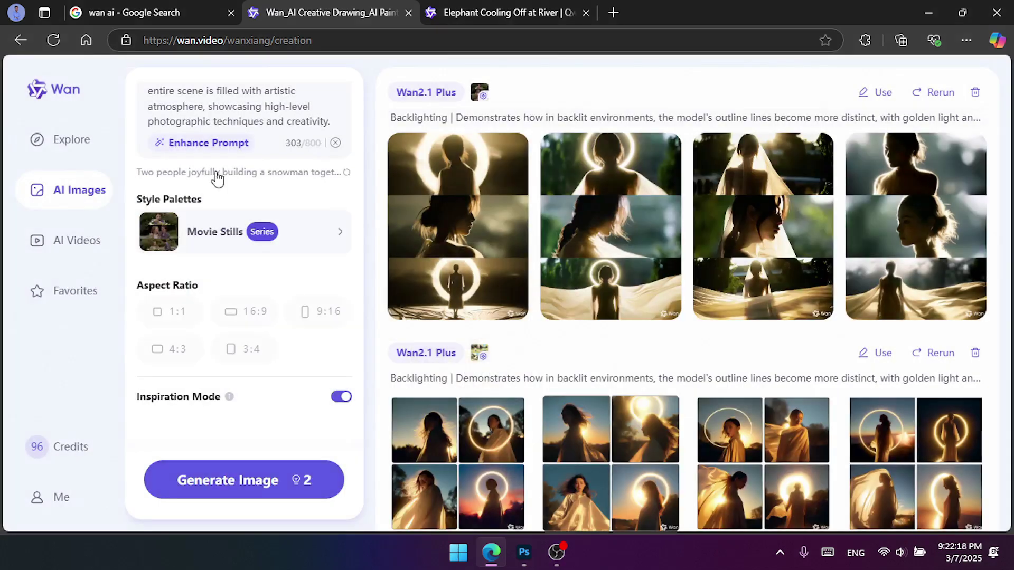
Play the midnight garden video among the AI videos and review the available Text2Video models
click(66, 242)
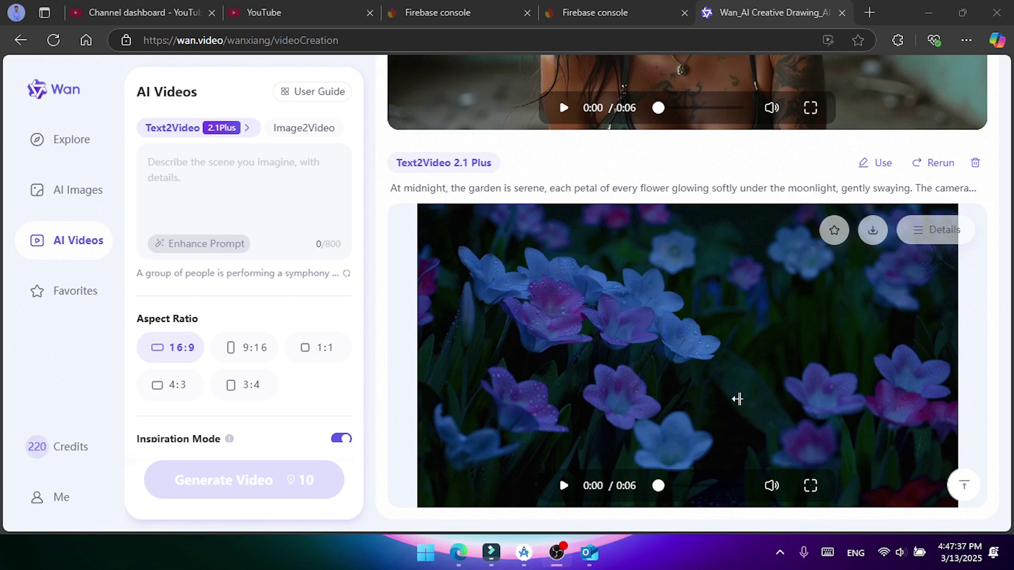
click(510, 507)
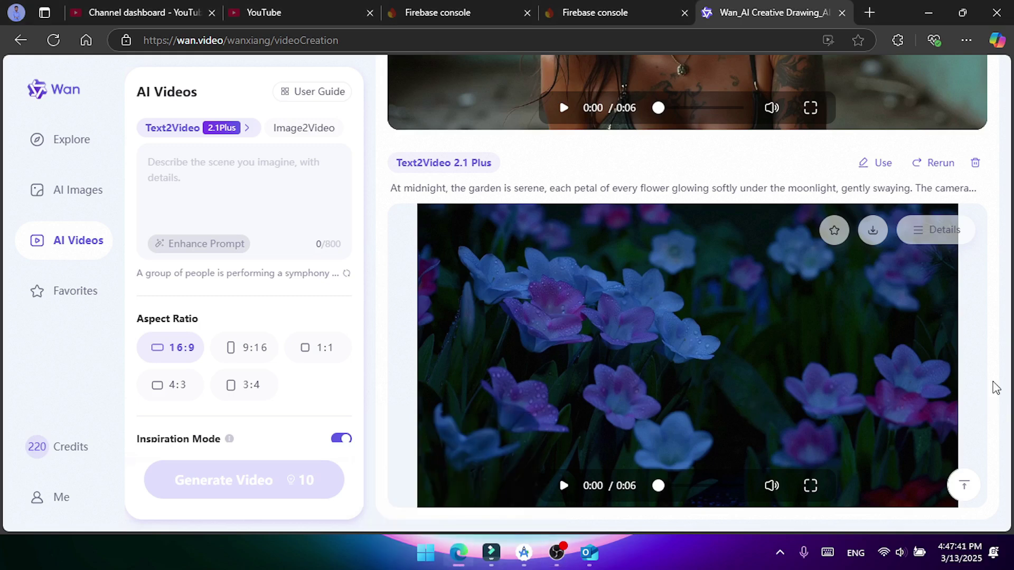
click(563, 486)
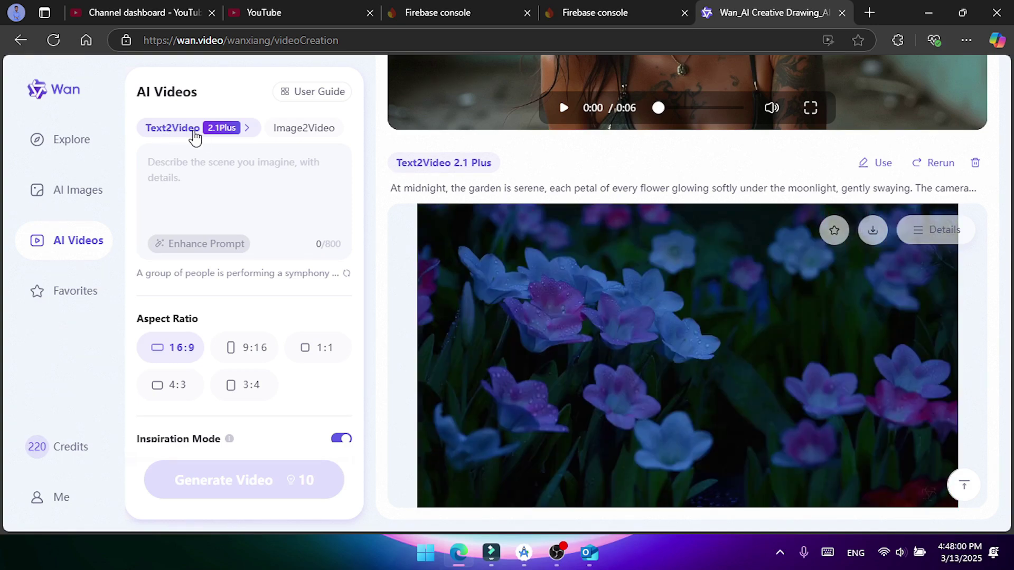
click(226, 135)
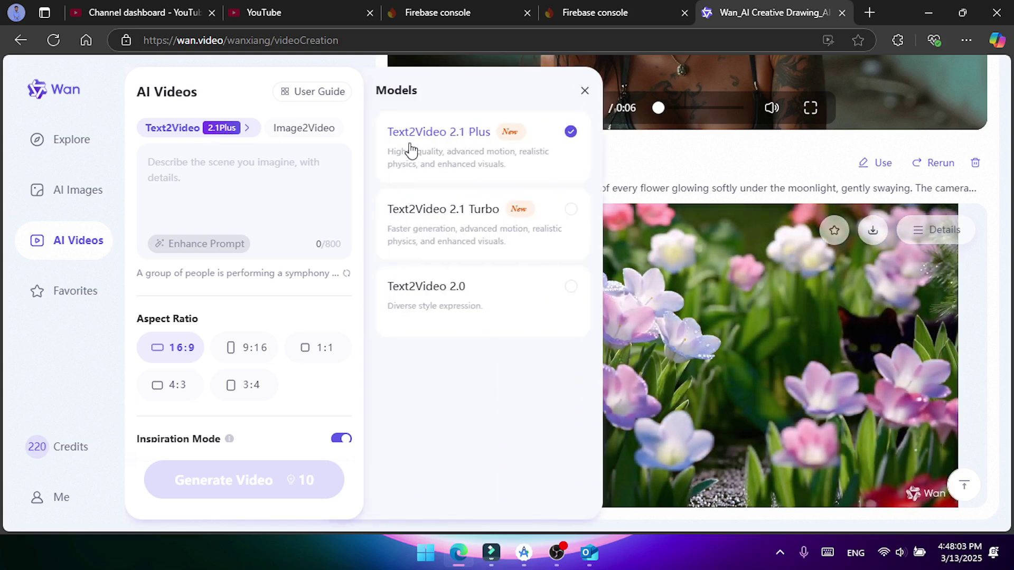
click(585, 92)
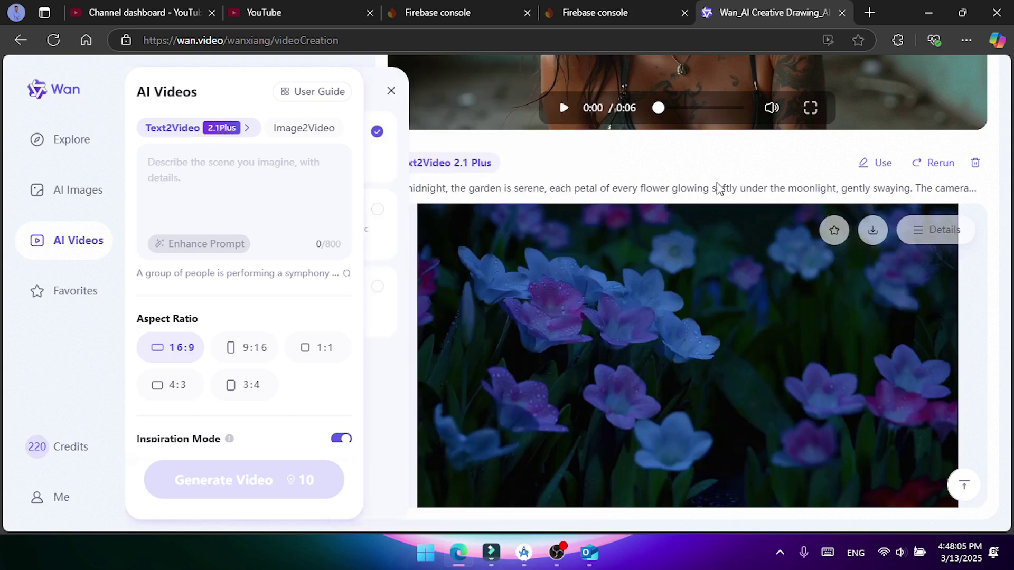
Compare the generated videos and preview the reference image used for the "Retro Urban Chic Portrait" Image2Video result
scroll(971, 391, up, 5)
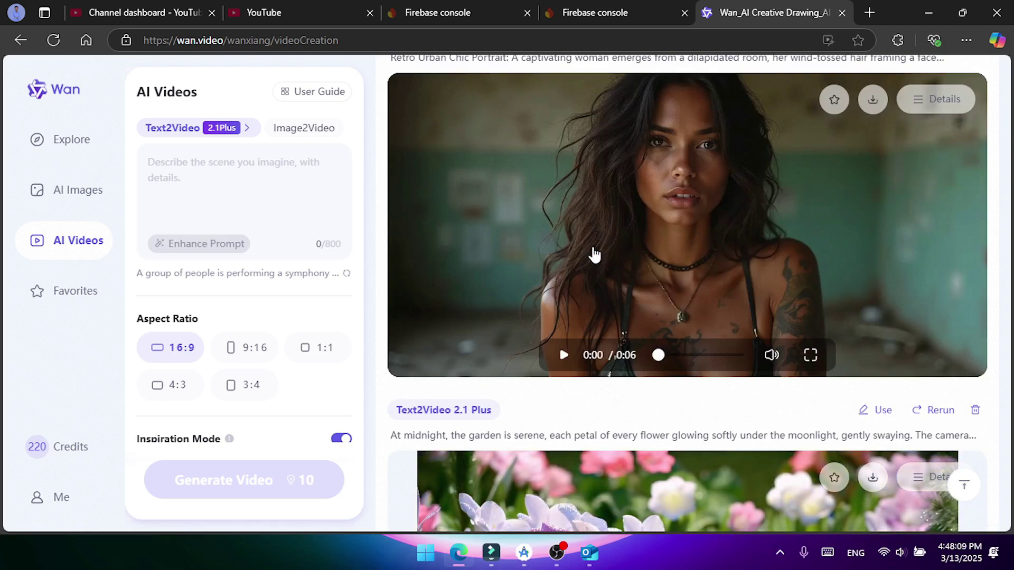
scroll(593, 253, up, 5)
scroll(594, 253, down, 10)
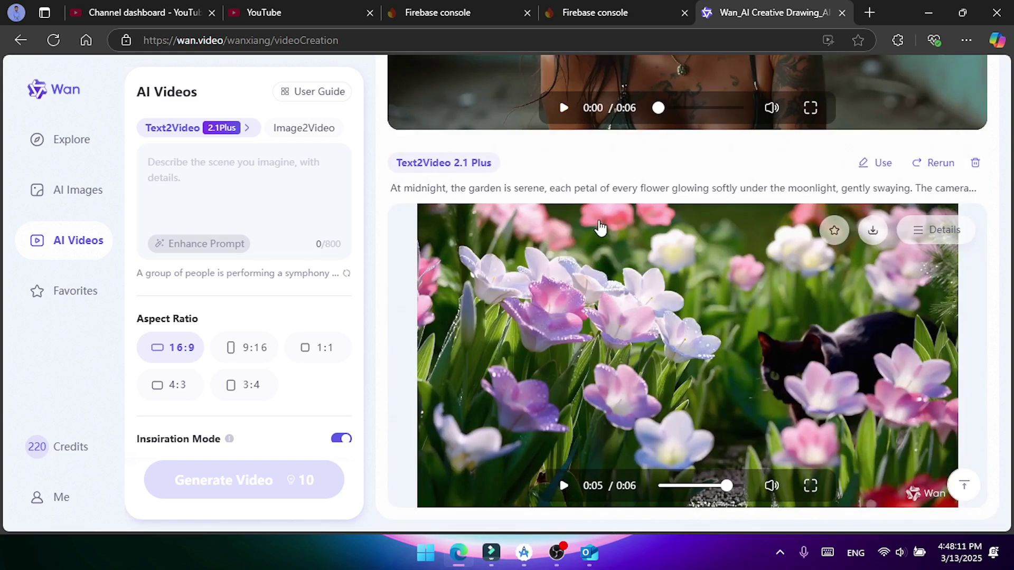
scroll(600, 232, up, 5)
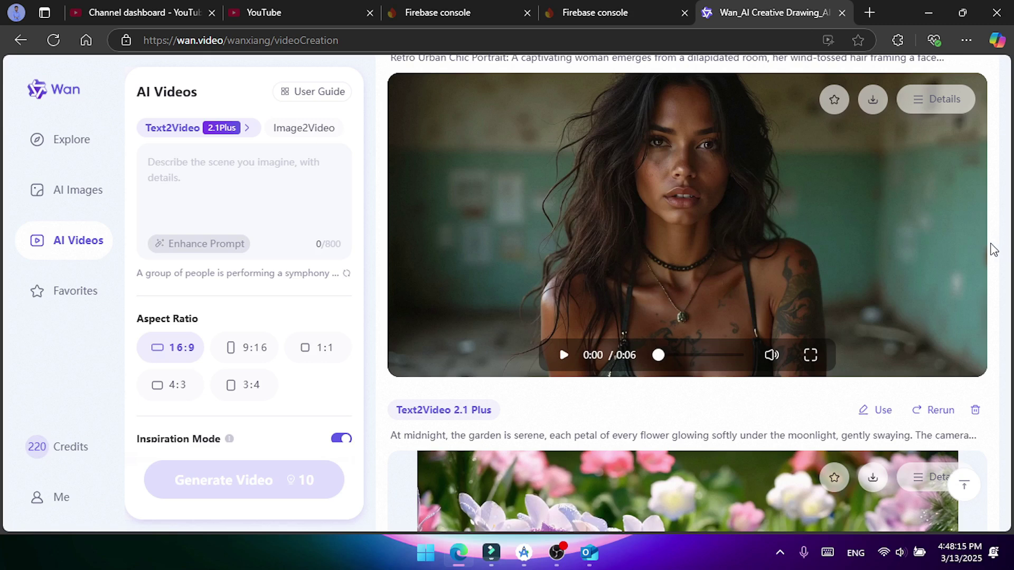
scroll(989, 248, up, 2)
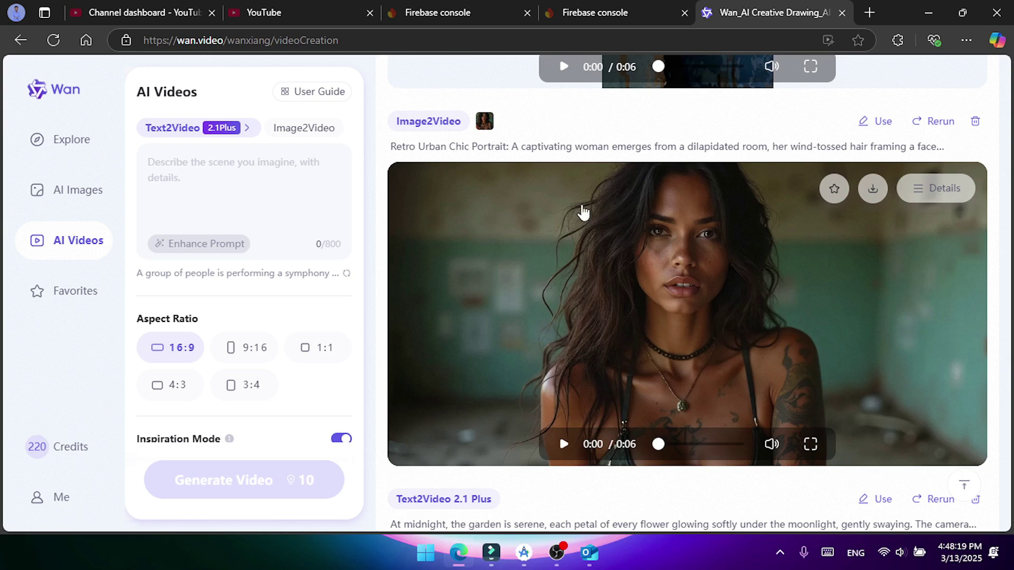
mouse_move(488, 127)
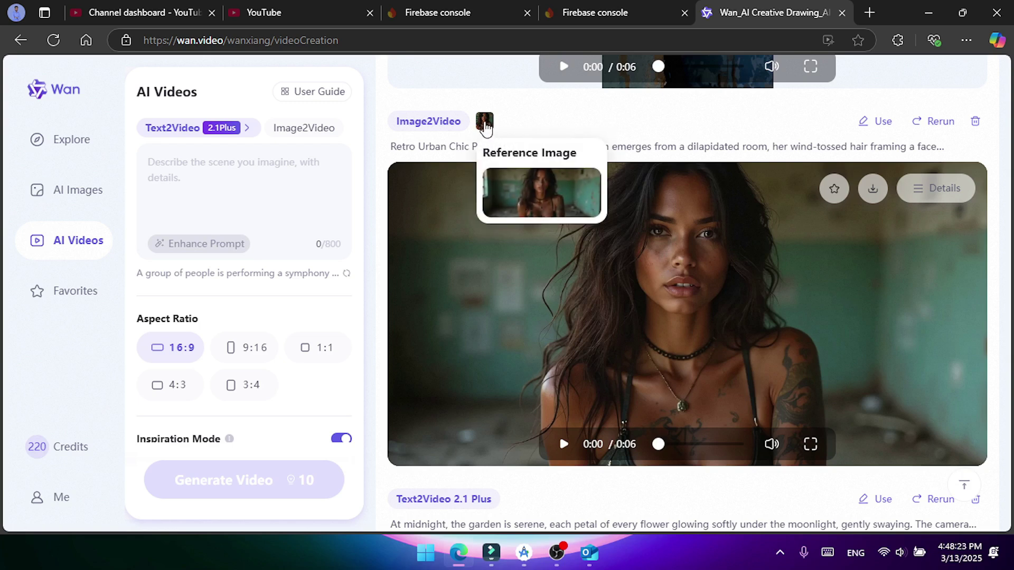
Copy the "Retro Urban Chic Portrait" prompt and add the tattooed woman's portrait as the reference image for a new Image2Video creation
click(299, 134)
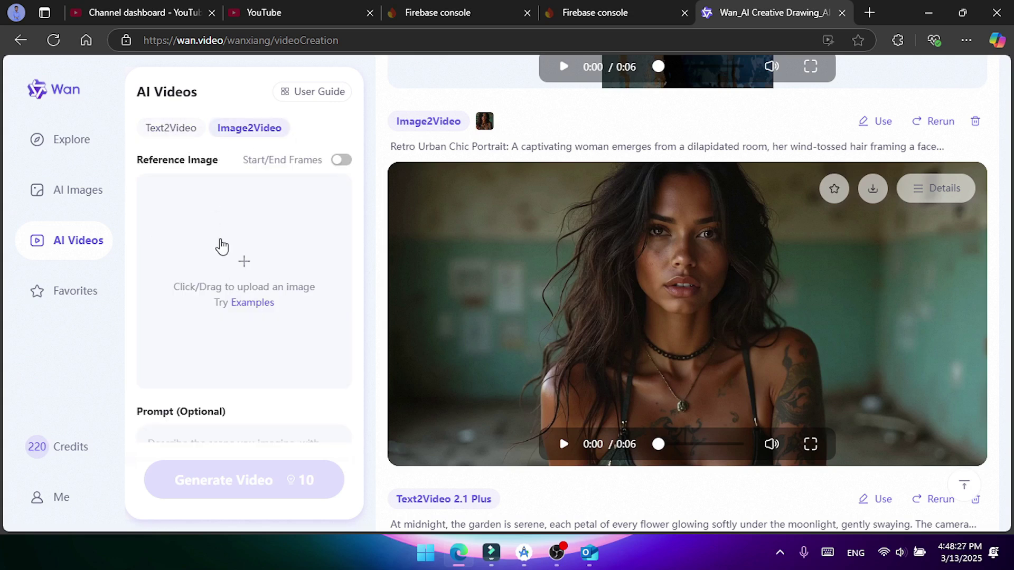
scroll(251, 278, down, 4)
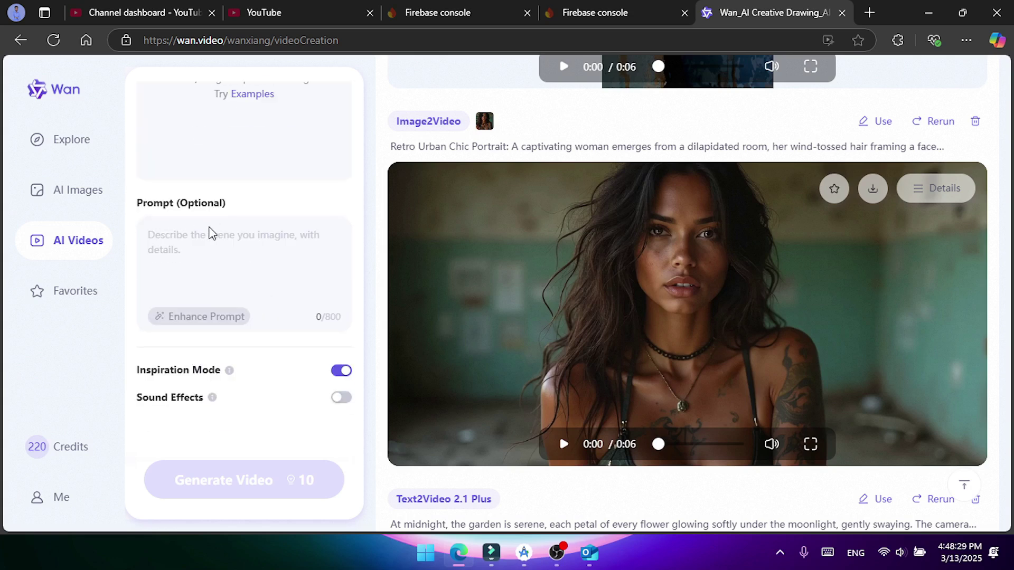
scroll(178, 261, up, 4)
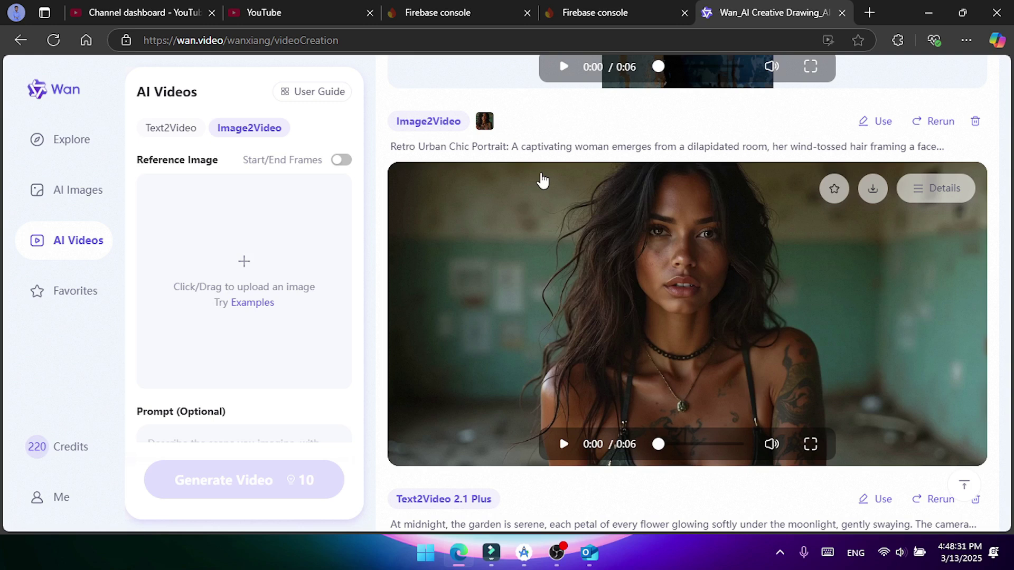
click(419, 148)
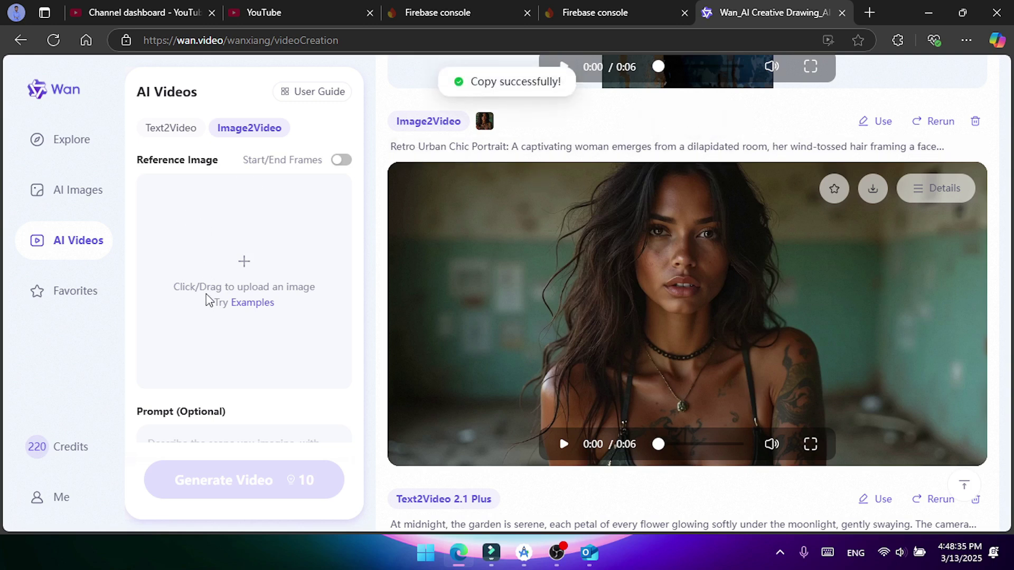
scroll(207, 300, down, 4)
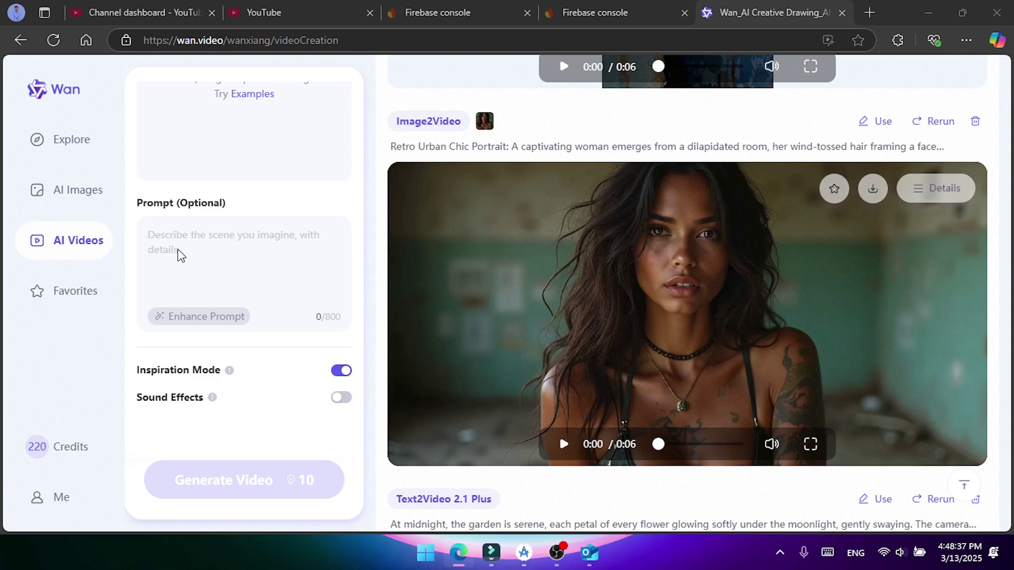
scroll(180, 255, up, 4)
key(ctrl+v)
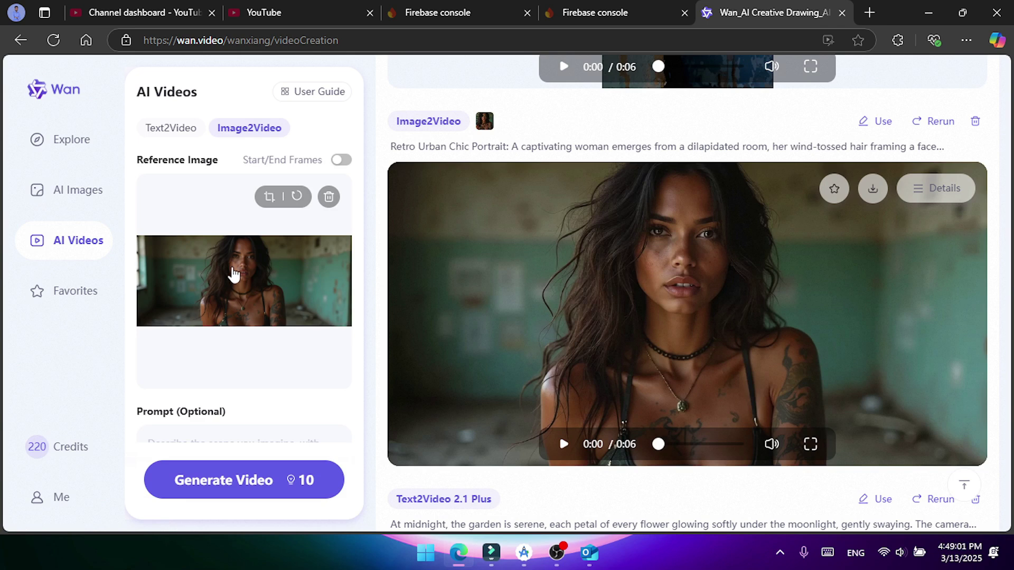
Enter the copied "Retro Urban Chic Portrait" text as the optional prompt for the Image2Video creation
scroll(229, 265, down, 4)
click(166, 249)
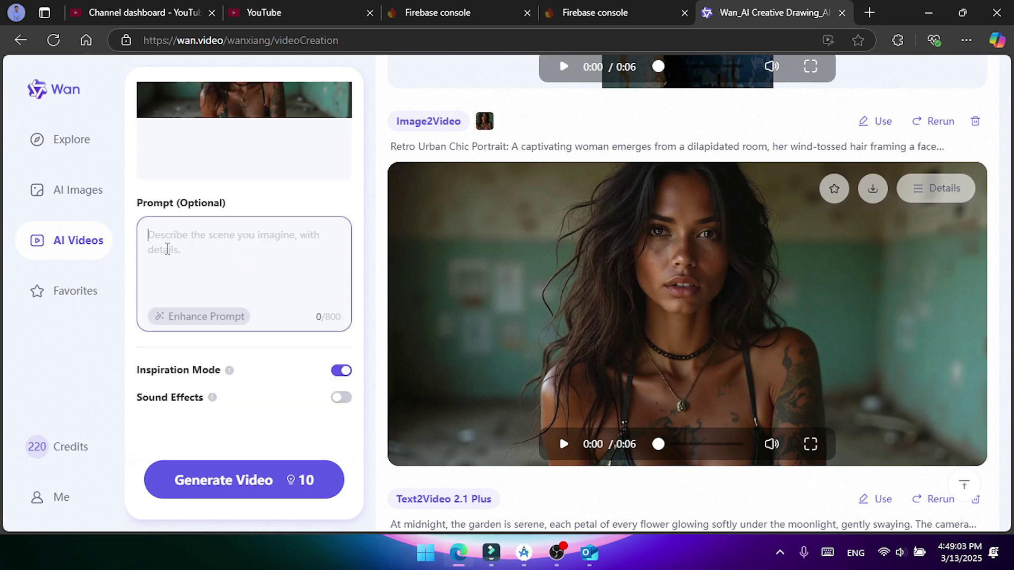
key(ctrl+v)
drag(209, 298, 144, 217)
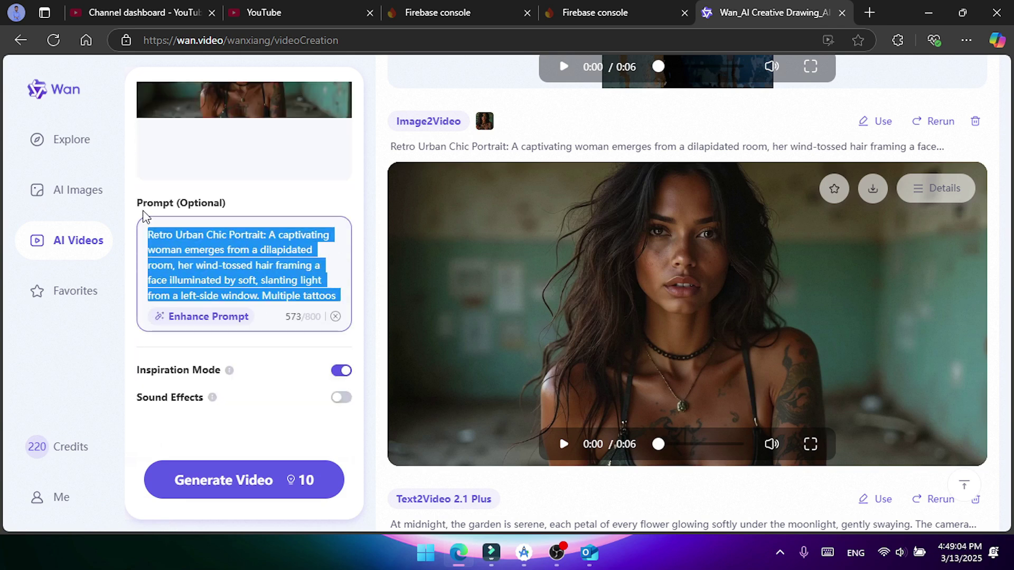
click(198, 263)
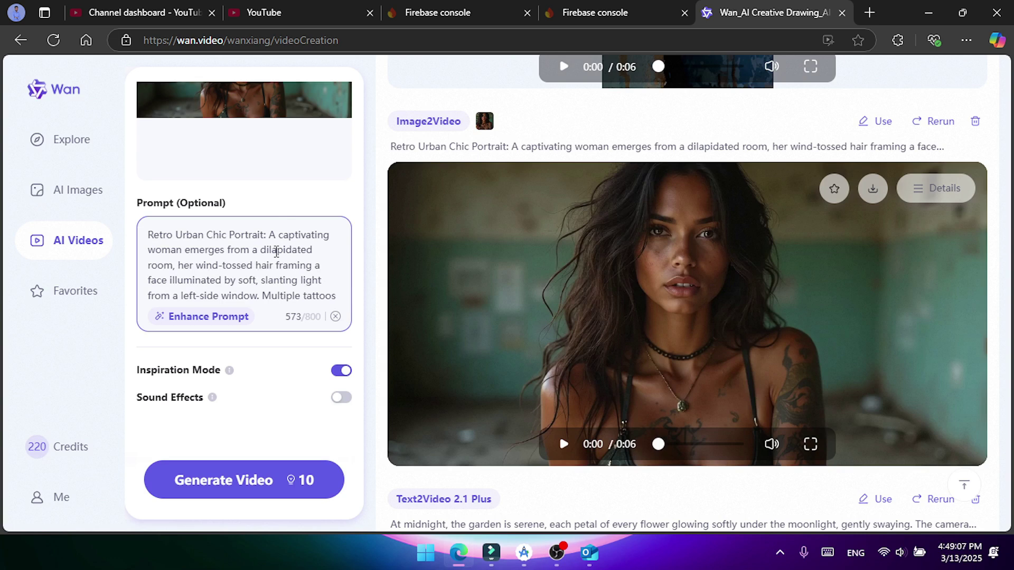
Play the existing Image2Video result and the vertical Text2Video 2.1 Plus result of the "Retro Urban Chic Portrait" prompt
click(563, 444)
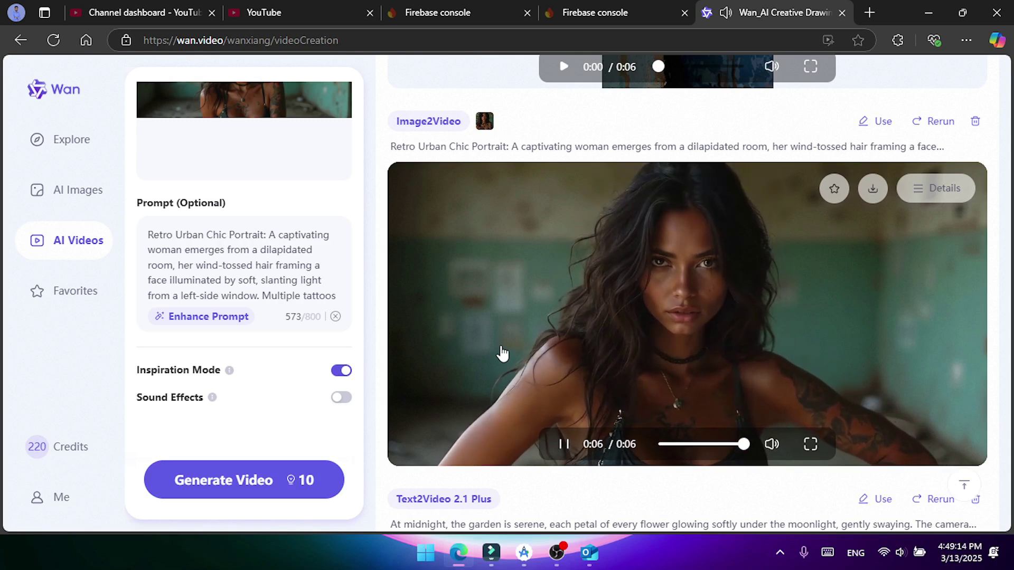
click(564, 445)
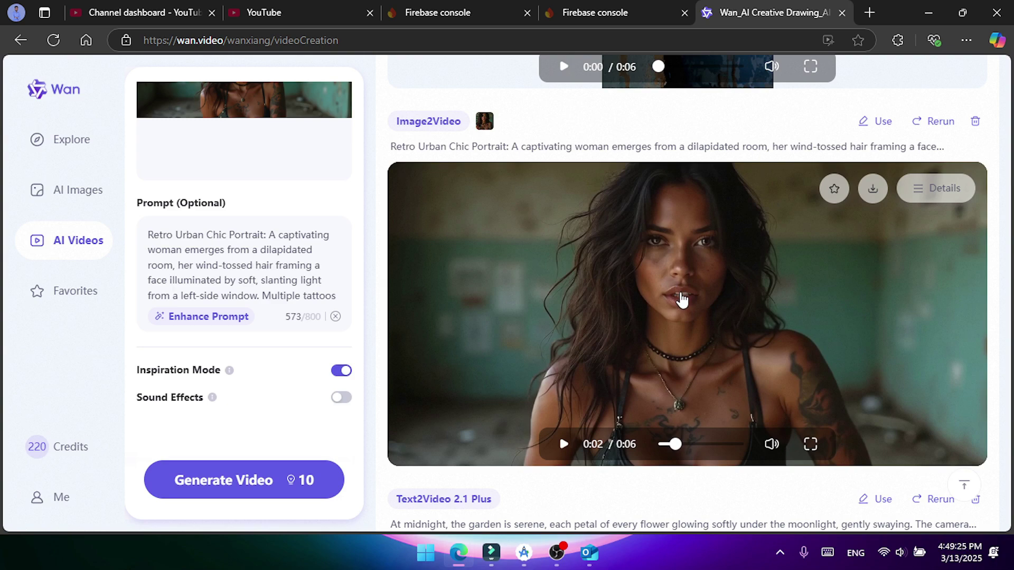
scroll(717, 341, up, 5)
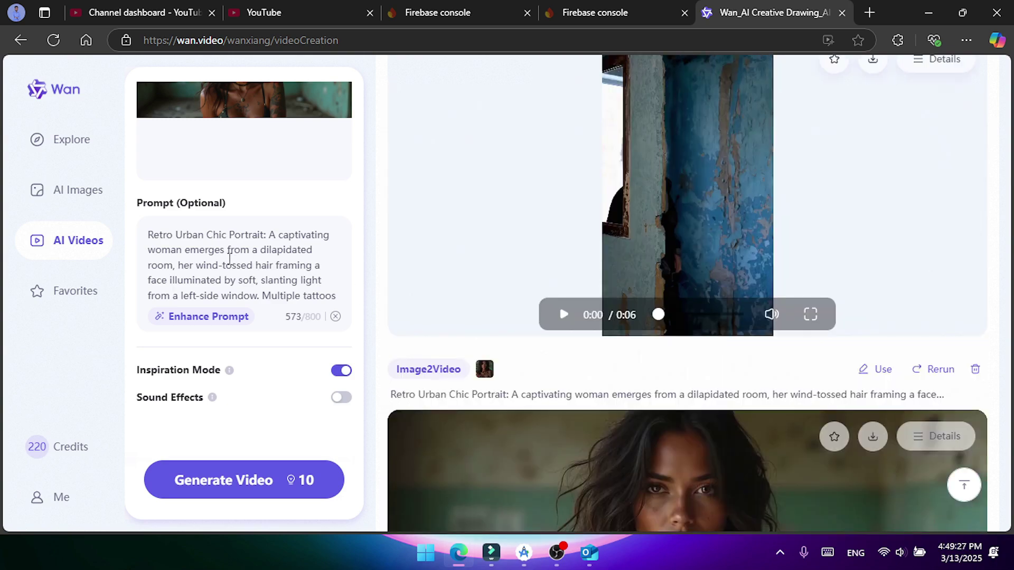
scroll(552, 278, up, 2)
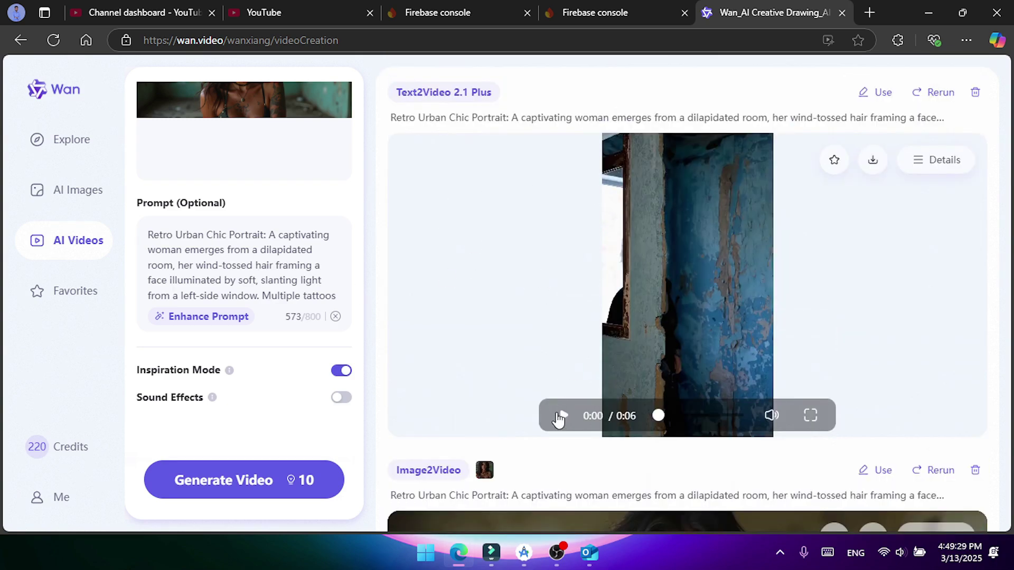
click(563, 416)
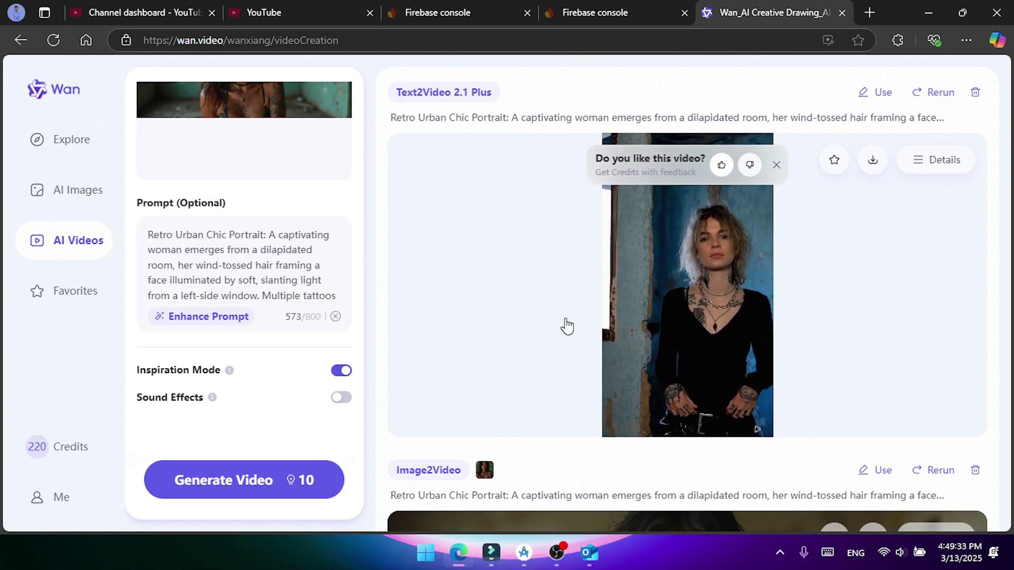
Give the vertical "Retro Urban Chic Portrait" Text2Video result a positive rating to earn feedback credits
click(721, 167)
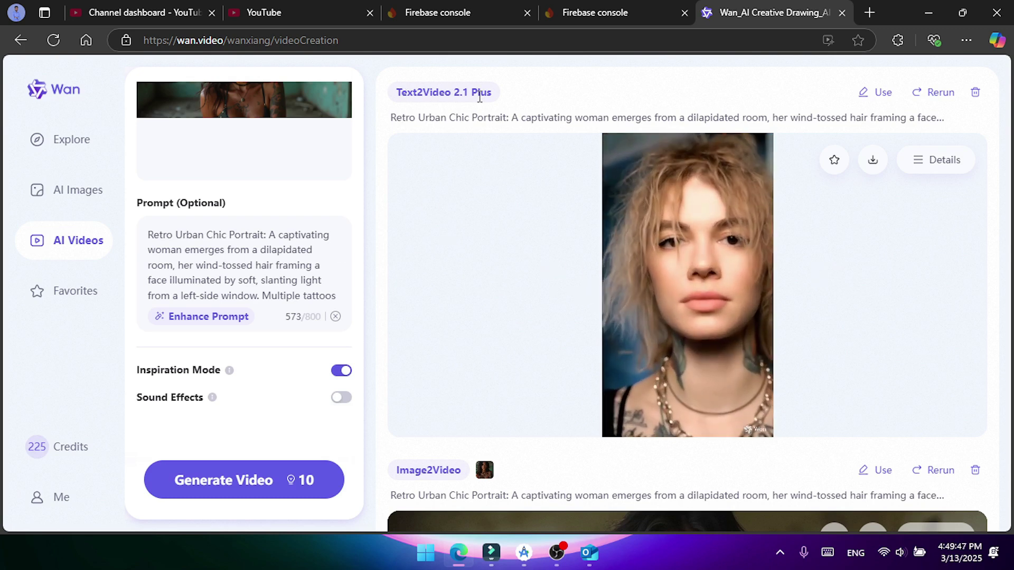
Switch the video creation to Text2Video 2.1 Plus and choose the 9:16 aspect ratio that matches the vertical portrait result
scroll(232, 227, up, 5)
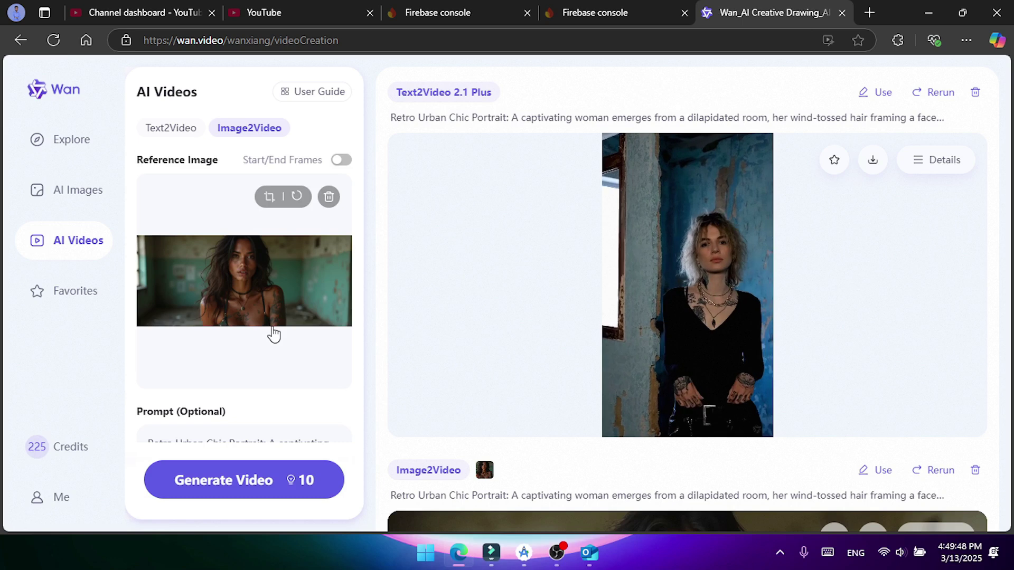
click(168, 136)
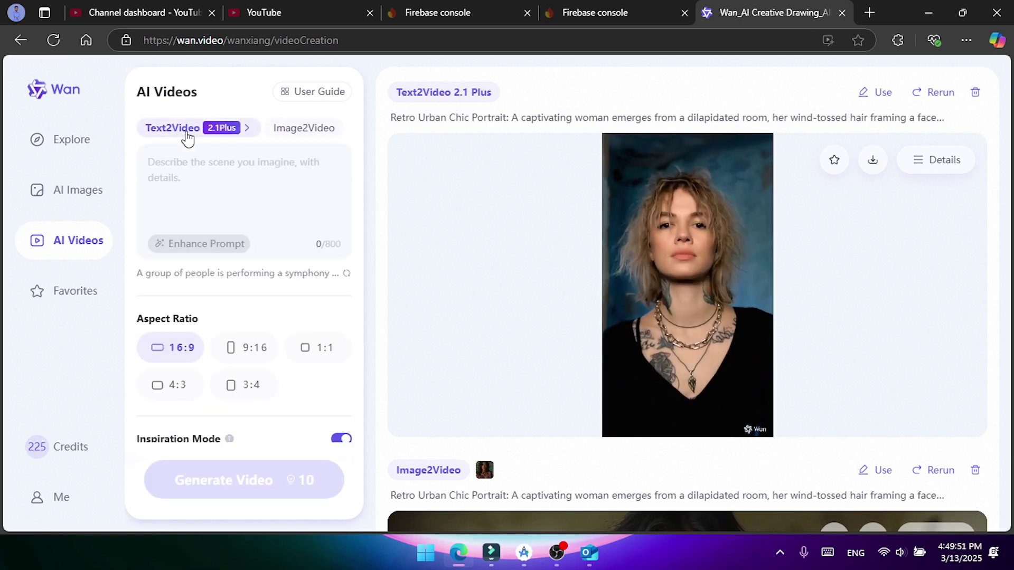
click(196, 173)
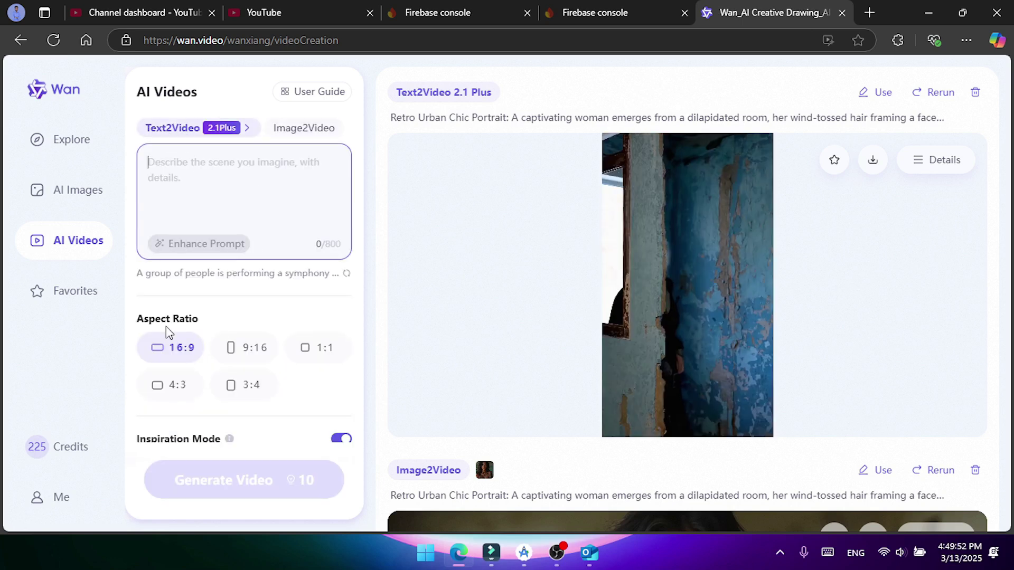
click(244, 356)
mouse_move(633, 308)
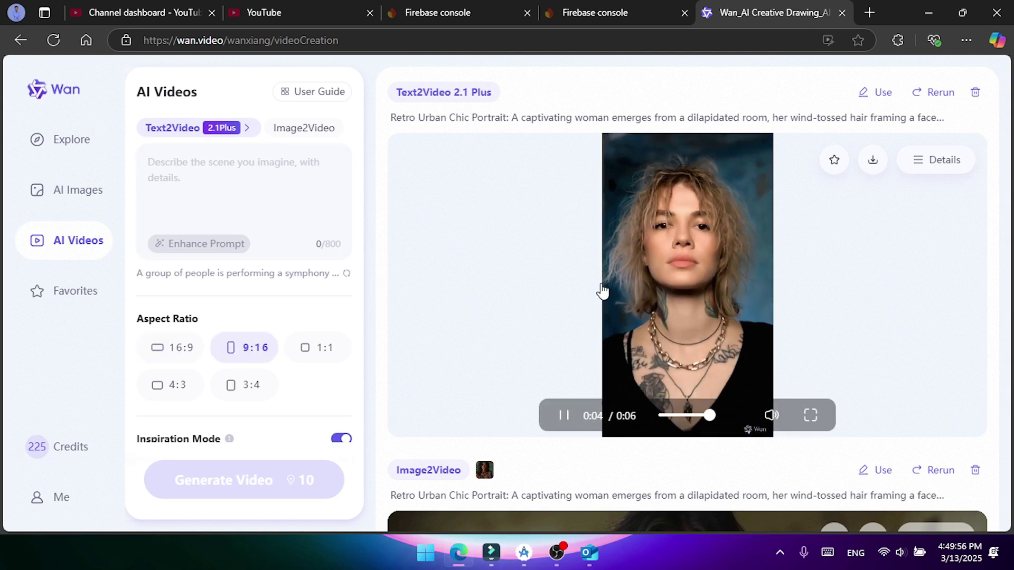
Set the Text2Video aspect ratio to 16:9 and compare it with the existing widescreen results
scroll(587, 274, down, 5)
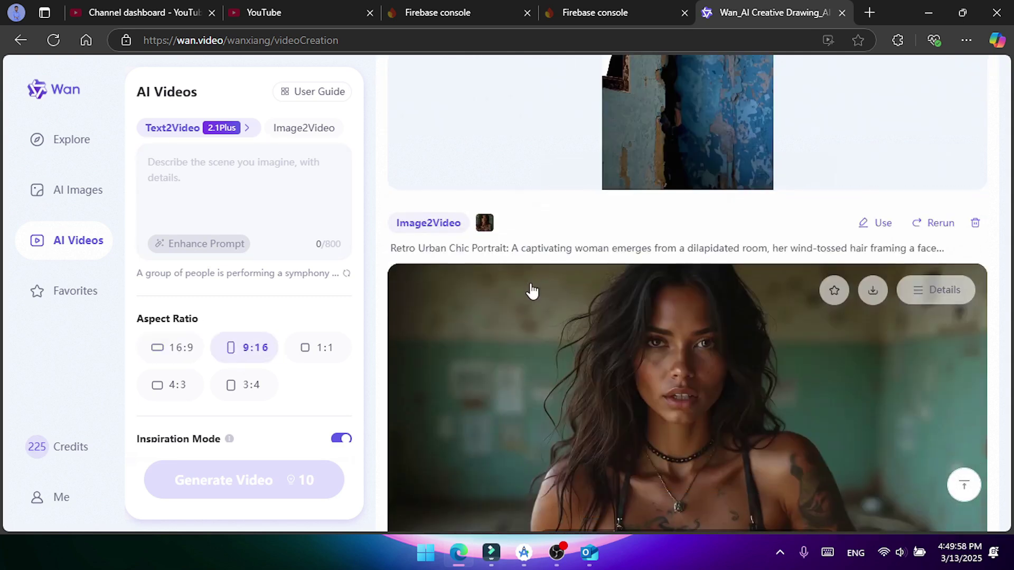
click(160, 354)
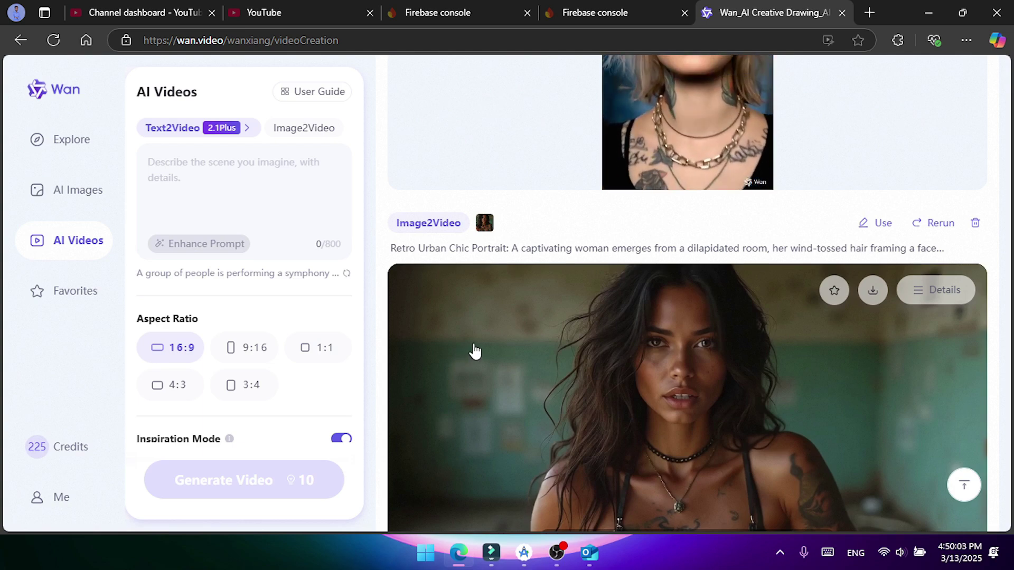
scroll(476, 349, down, 4)
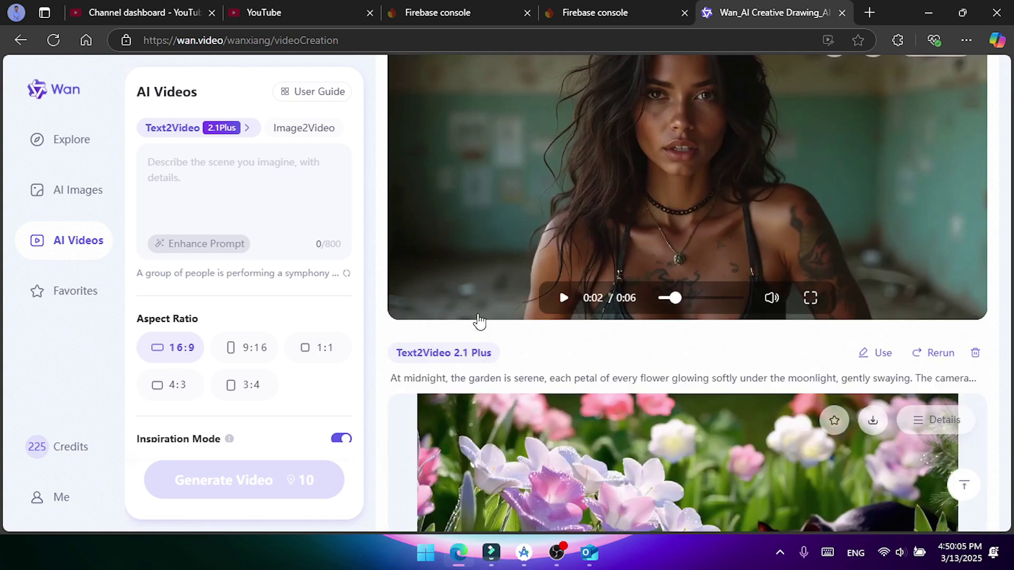
scroll(479, 321, down, 3)
scroll(479, 321, up, 12)
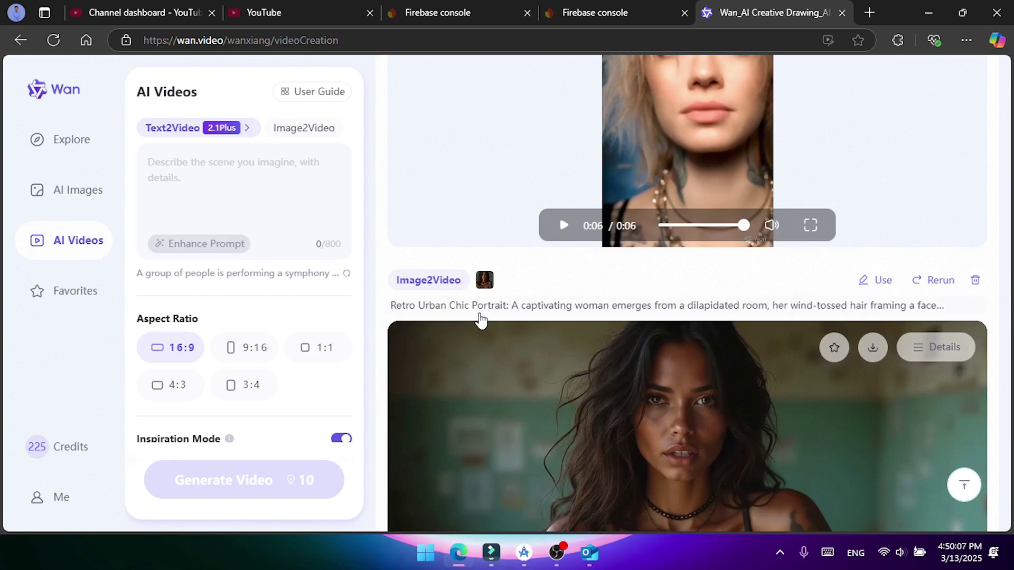